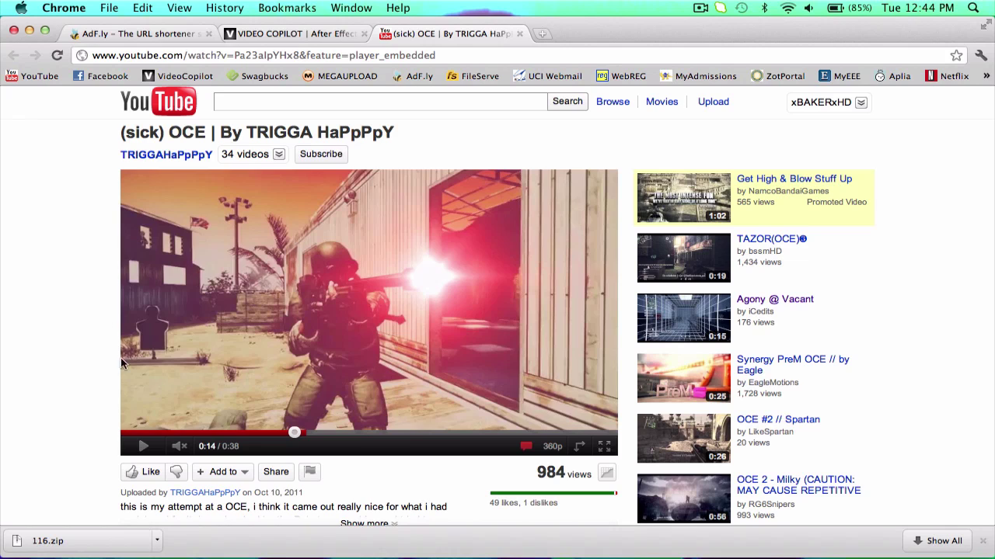
Replay the reference clip from 0:12 and pause on the FIRE wall shot at 0:15.
{"action": "left_click", "coordinate": [280, 432]}
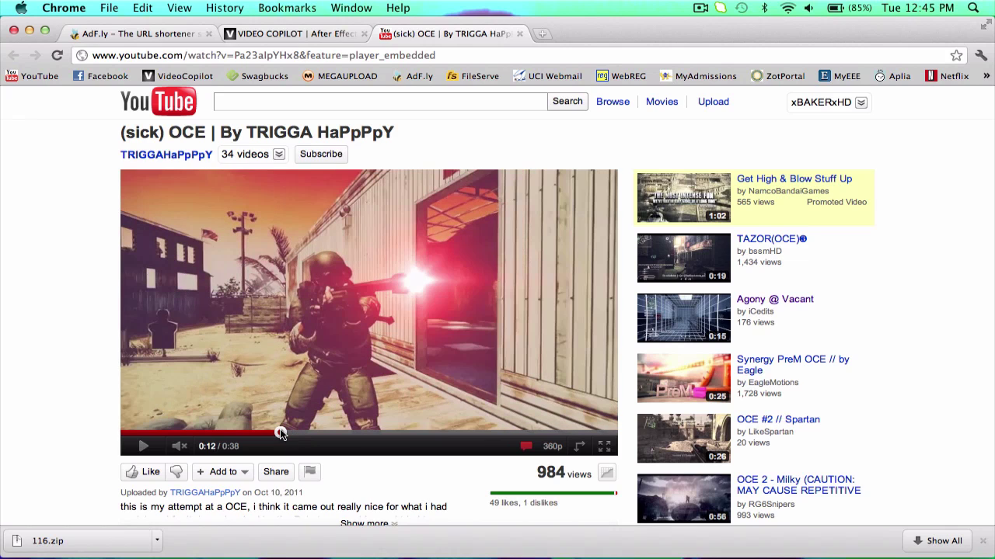
{"action": "left_click", "coordinate": [322, 362]}
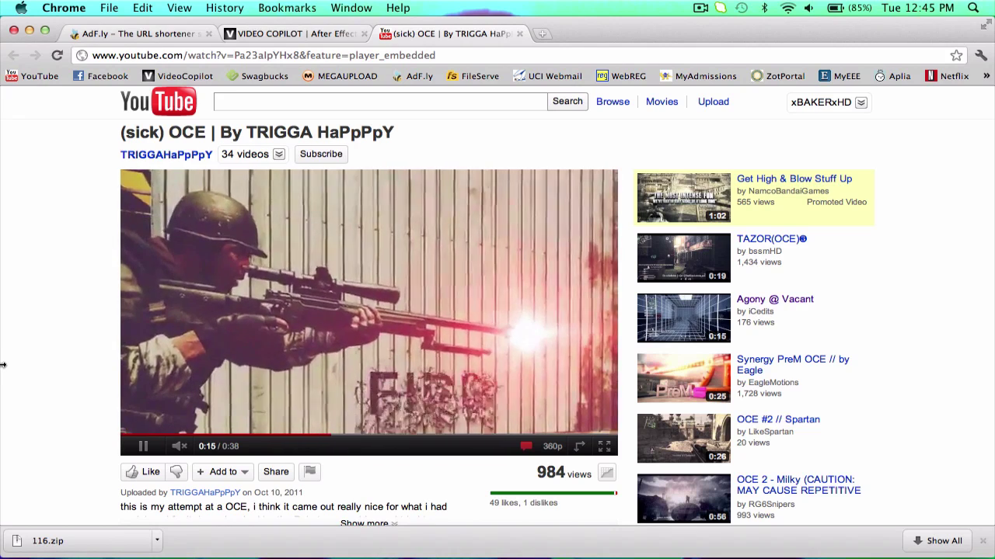
{"action": "left_click", "coordinate": [171, 349]}
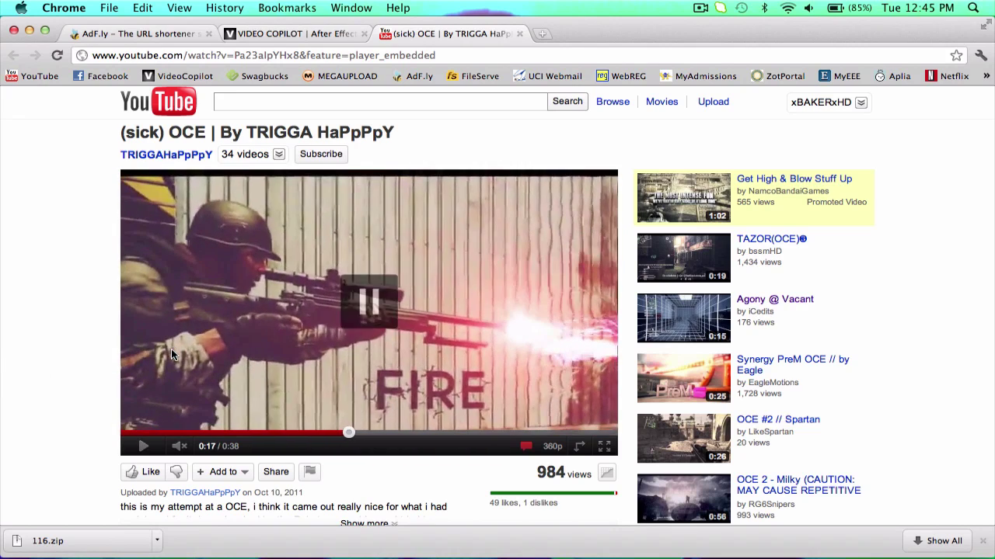
{"action": "left_click", "coordinate": [304, 428]}
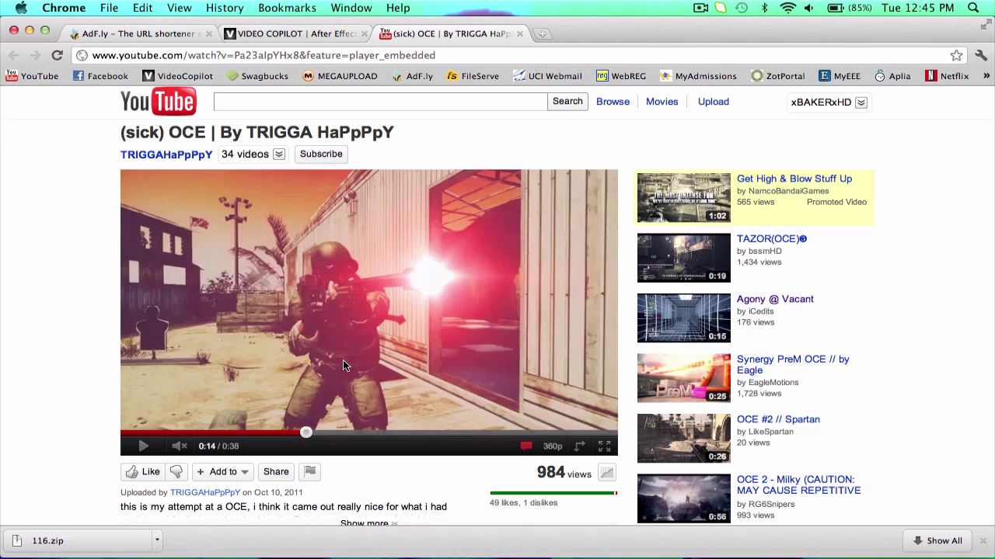
{"action": "left_click", "coordinate": [342, 359]}
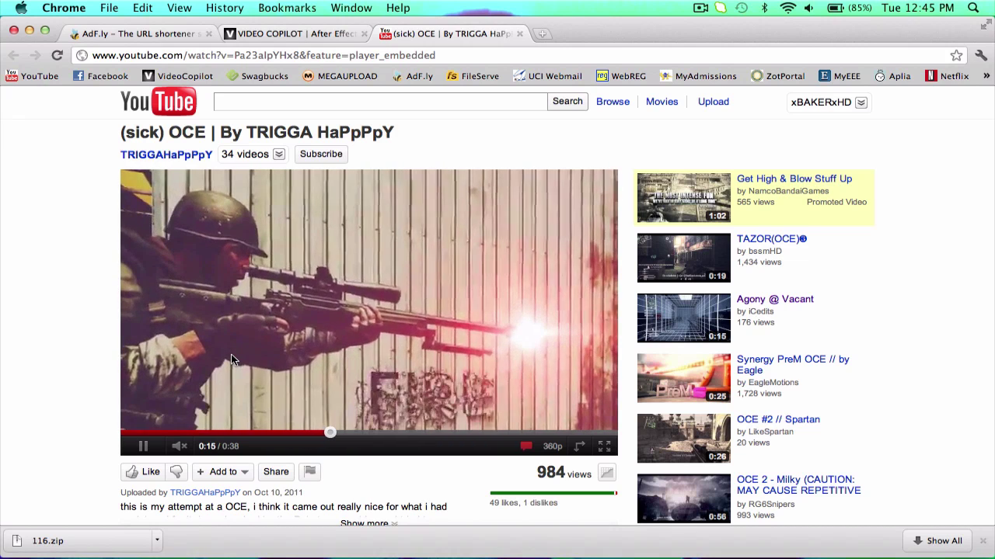
{"action": "left_click", "coordinate": [380, 388]}
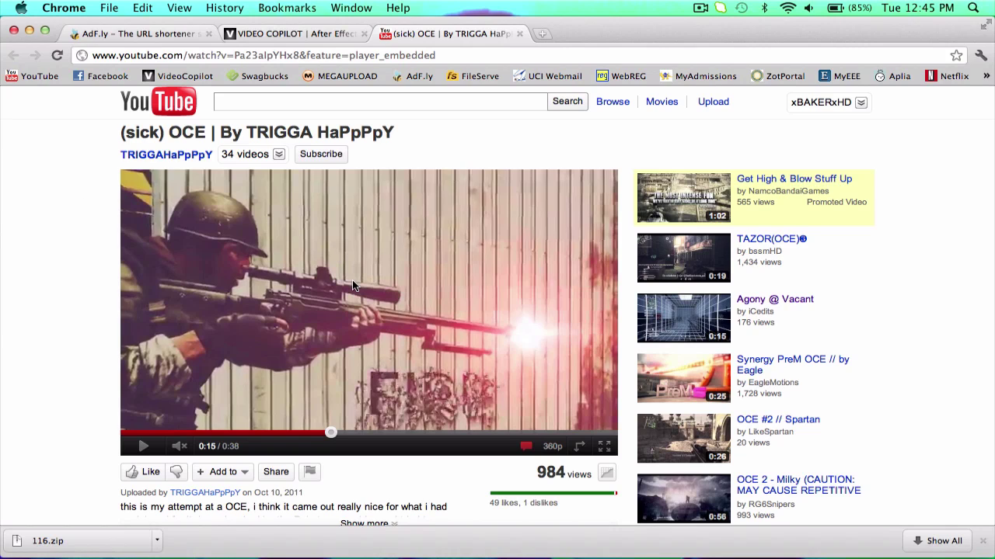
Scroll through the Video Copilot Procedural Crumble tutorial page, then bring up the downloaded Crumble folder in Finder.
{"action": "left_click", "coordinate": [307, 35]}
{"action": "scroll", "coordinate": [77, 205], "scroll_direction": "up", "scroll_amount": 2}
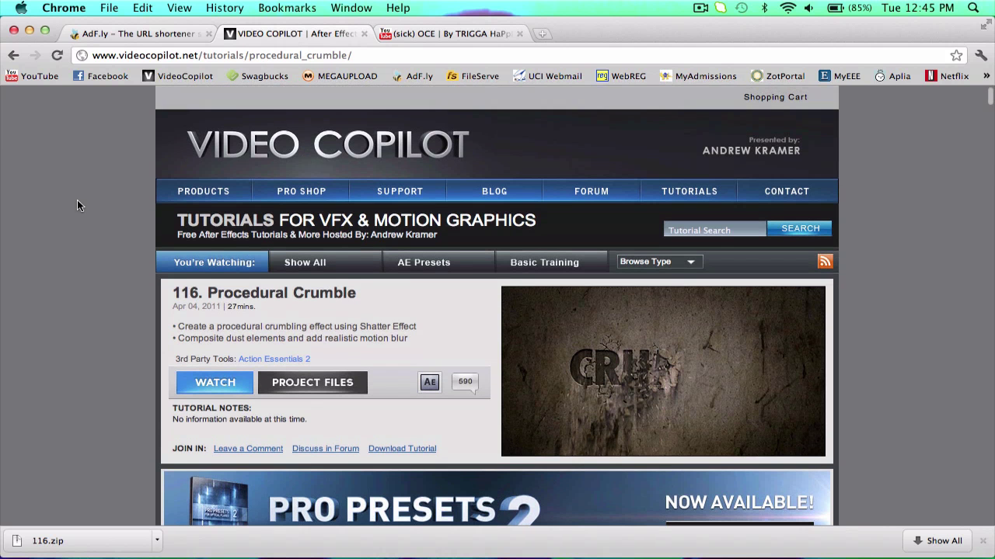
{"action": "scroll", "coordinate": [77, 205], "scroll_direction": "down", "scroll_amount": 1}
{"action": "mouse_move", "coordinate": [631, 377]}
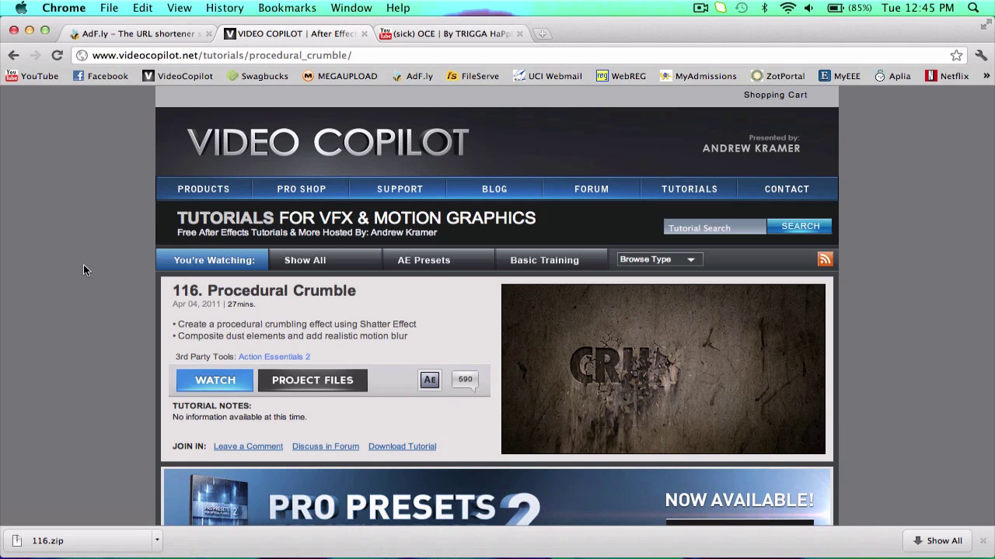
{"action": "scroll", "coordinate": [84, 265], "scroll_direction": "down", "scroll_amount": 1}
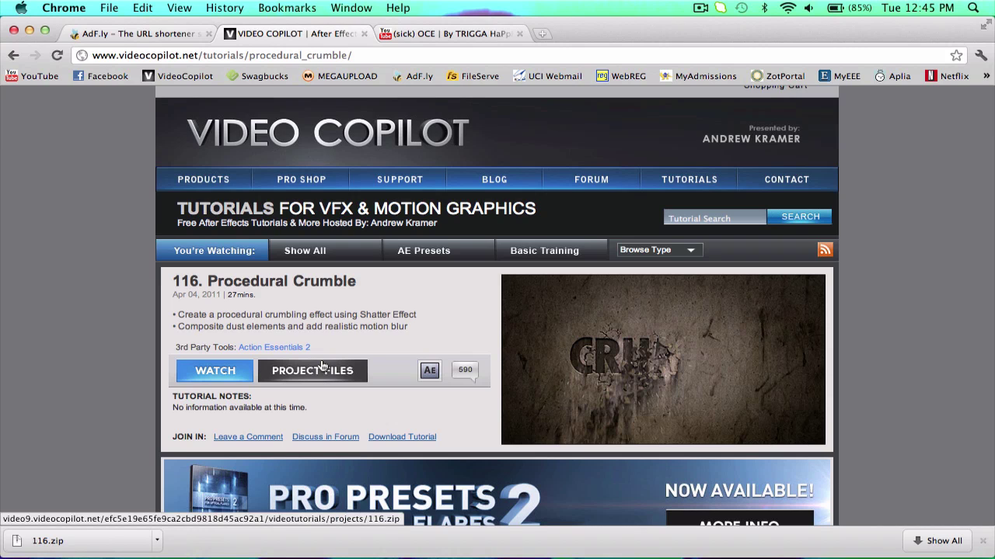
{"action": "scroll", "coordinate": [118, 327], "scroll_direction": "down", "scroll_amount": 3}
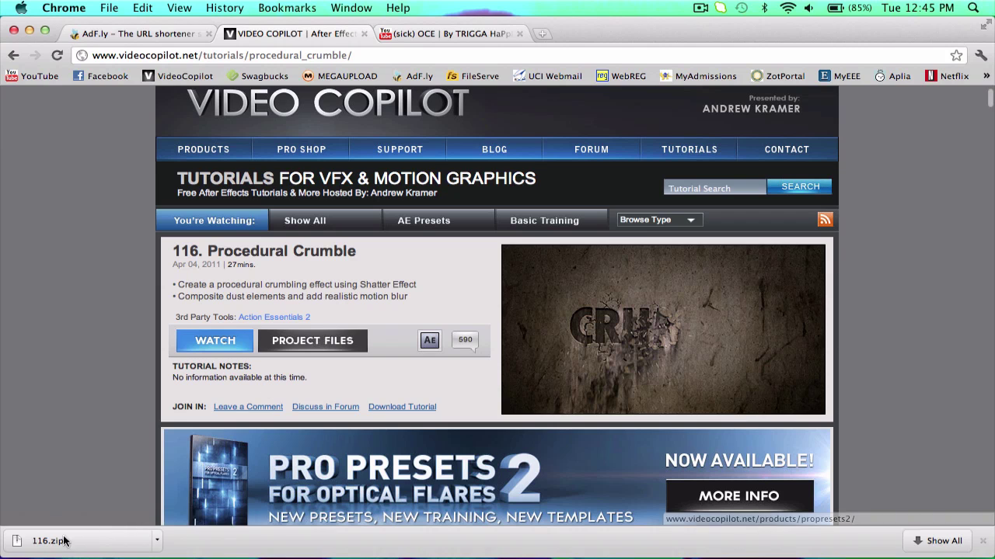
{"action": "scroll", "coordinate": [65, 302], "scroll_direction": "up", "scroll_amount": 2}
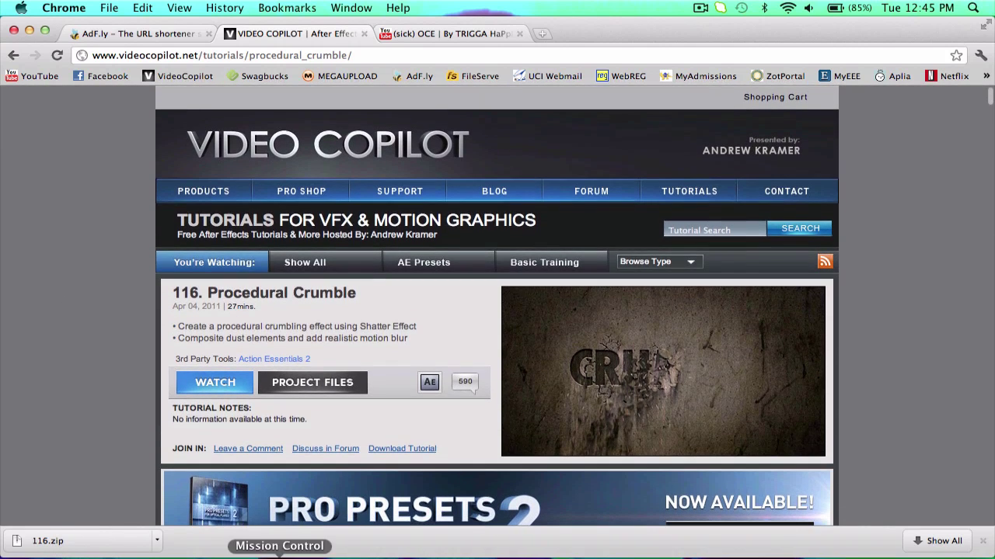
{"action": "left_click", "coordinate": [242, 556]}
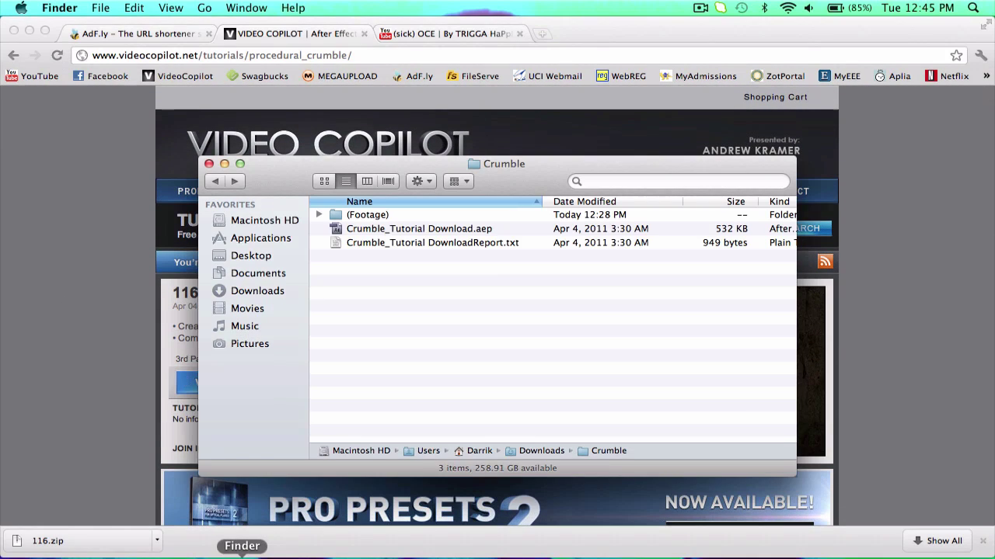
Inspect cracks.png and Dirty_concrete.jpg in the (Footage) > FOOTAGE folder, then close Finder and switch to After Effects.
{"action": "left_click", "coordinate": [381, 230]}
{"action": "left_click", "coordinate": [380, 216]}
{"action": "double_click", "coordinate": [380, 217]}
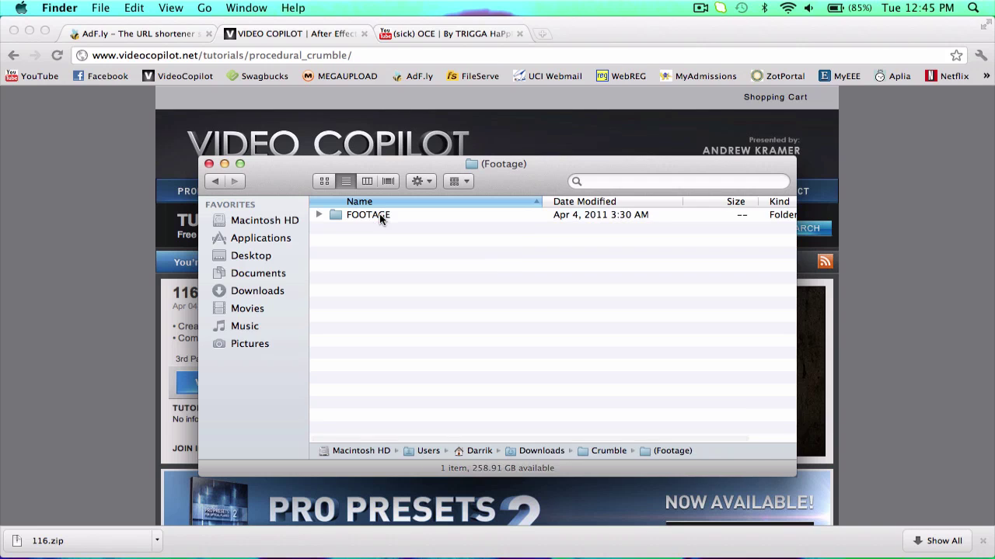
{"action": "double_click", "coordinate": [379, 214]}
{"action": "left_click", "coordinate": [389, 230]}
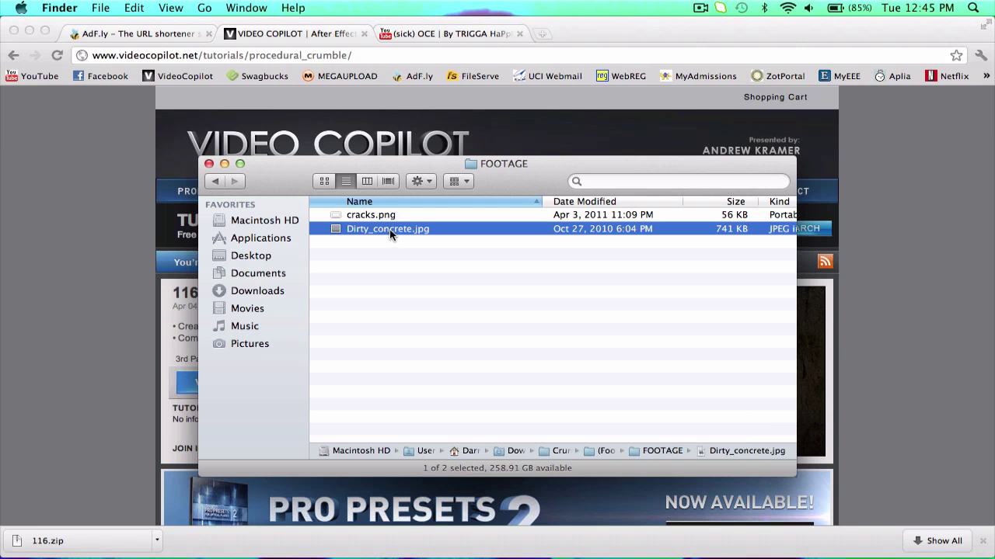
{"action": "left_click", "coordinate": [376, 216]}
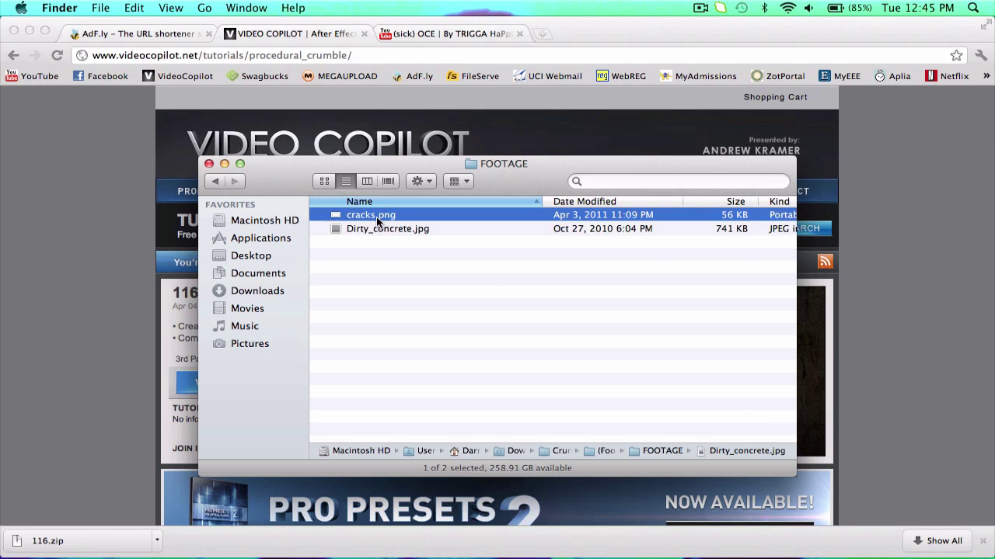
{"action": "left_click", "coordinate": [208, 164]}
{"action": "key", "text": "ctrl+Right"}
{"action": "key", "text": "ctrl+Right"}
{"action": "key", "text": "ctrl+Right"}
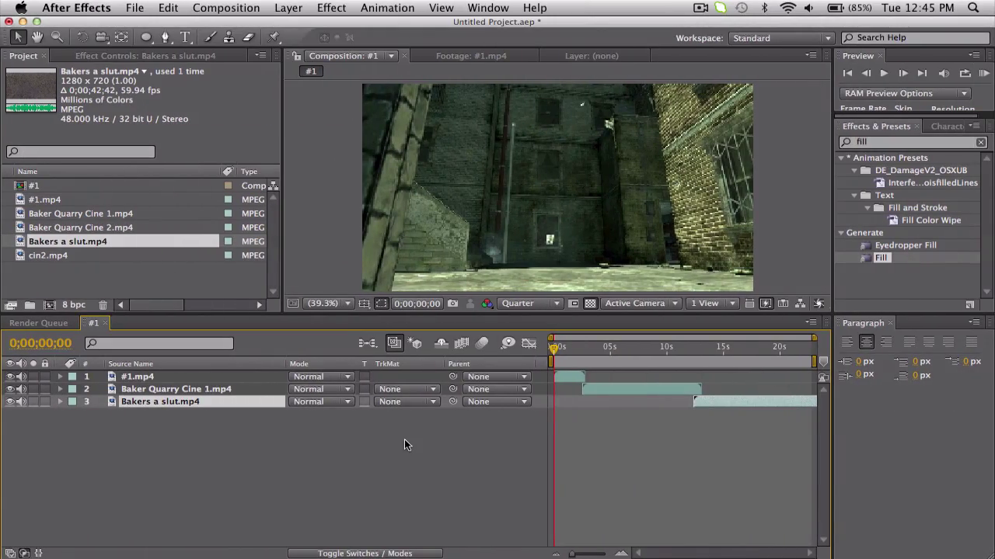
Scrub comp #1 through 3;14 and 5;22, settling the time indicator at 0;00;01;27.
{"action": "left_click", "coordinate": [407, 438]}
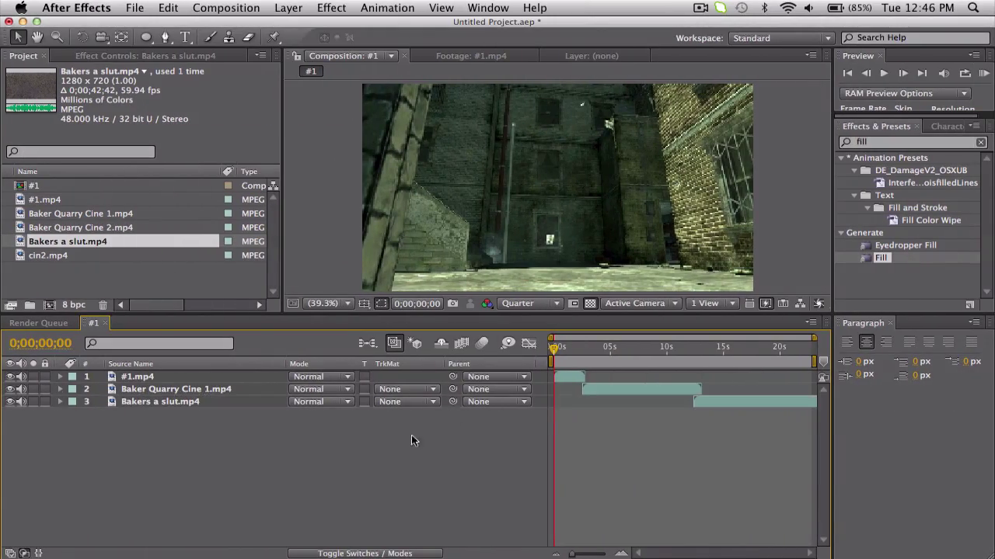
{"action": "left_click_drag", "start_coordinate": [557, 349], "coordinate": [584, 348]}
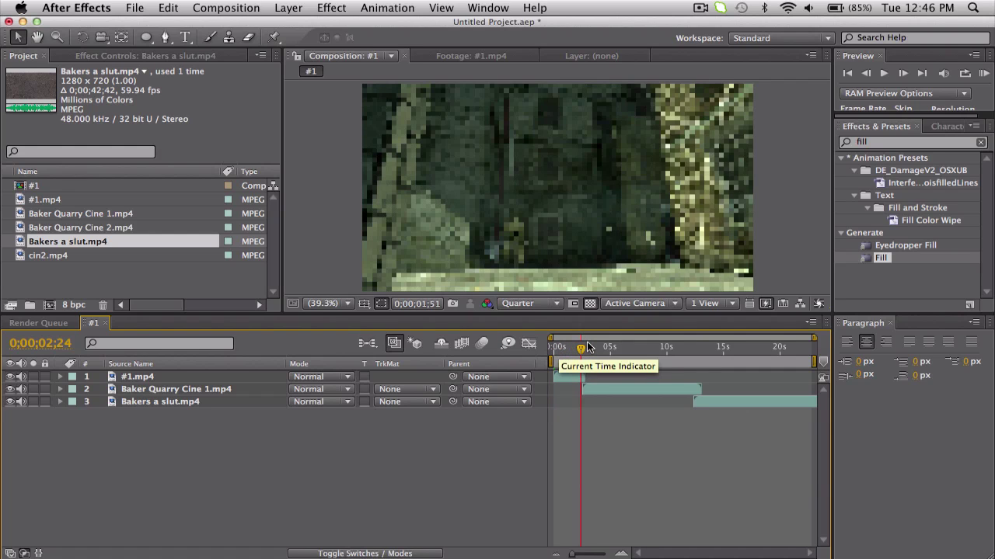
{"action": "left_click", "coordinate": [590, 347]}
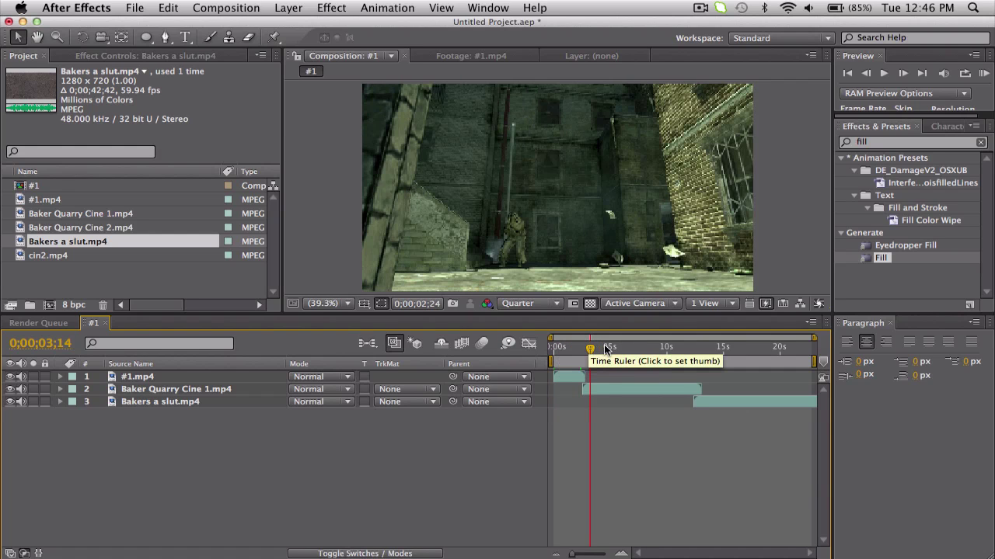
{"action": "left_click", "coordinate": [613, 347]}
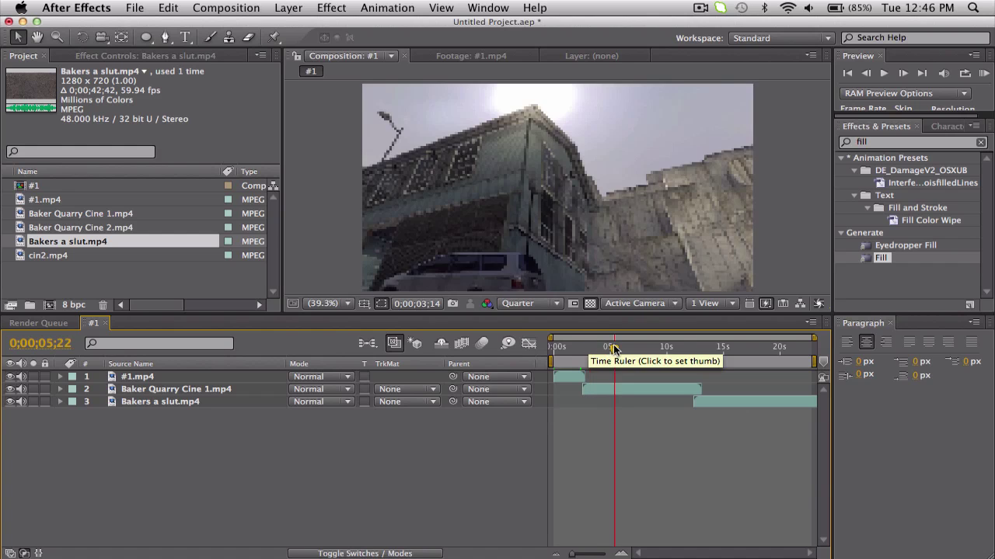
{"action": "left_click", "coordinate": [575, 347]}
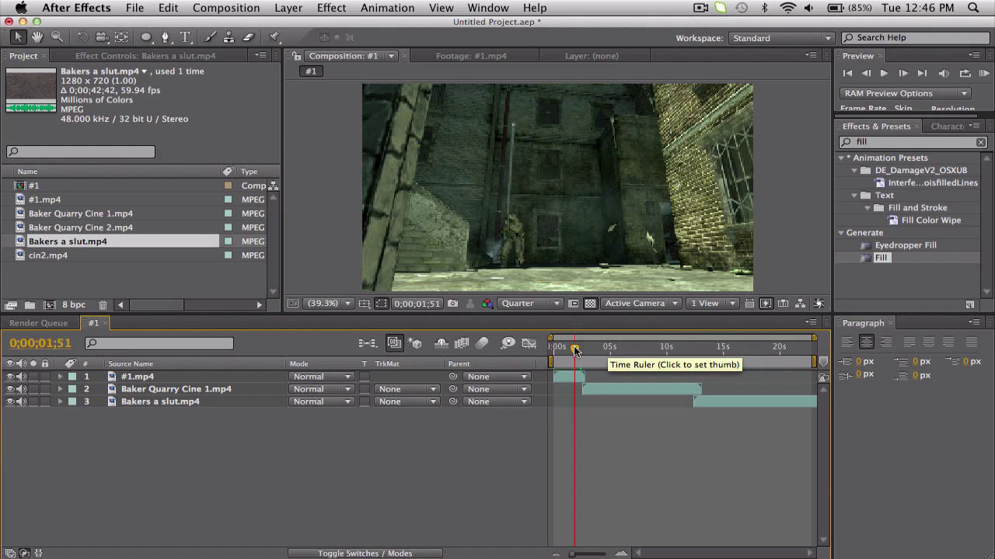
{"action": "left_click_drag", "start_coordinate": [575, 349], "coordinate": [570, 349]}
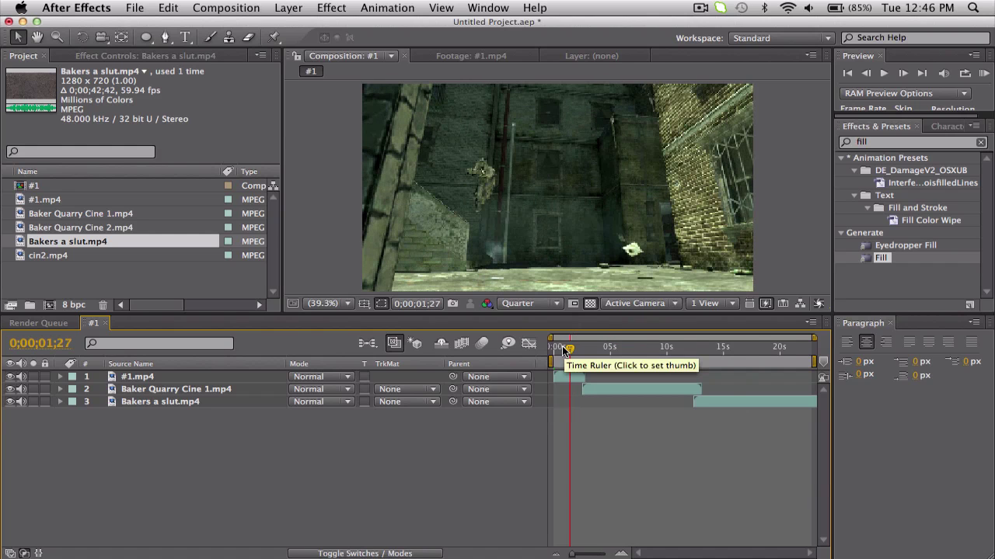
{"action": "left_click", "coordinate": [117, 273]}
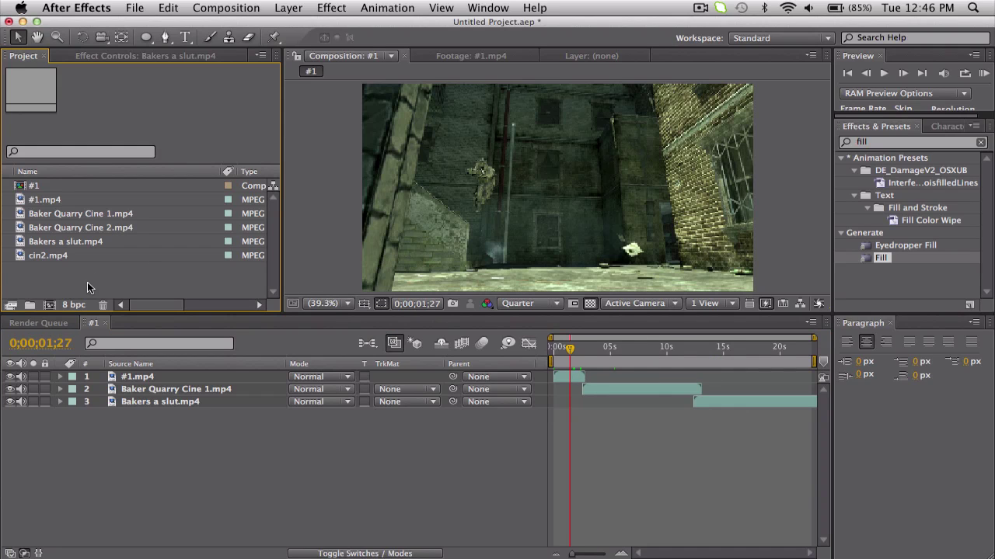
Import Crumble_Tutorial Download.aep from Downloads/Crumble and dismiss the missing-font warning.
{"action": "double_click", "coordinate": [87, 283]}
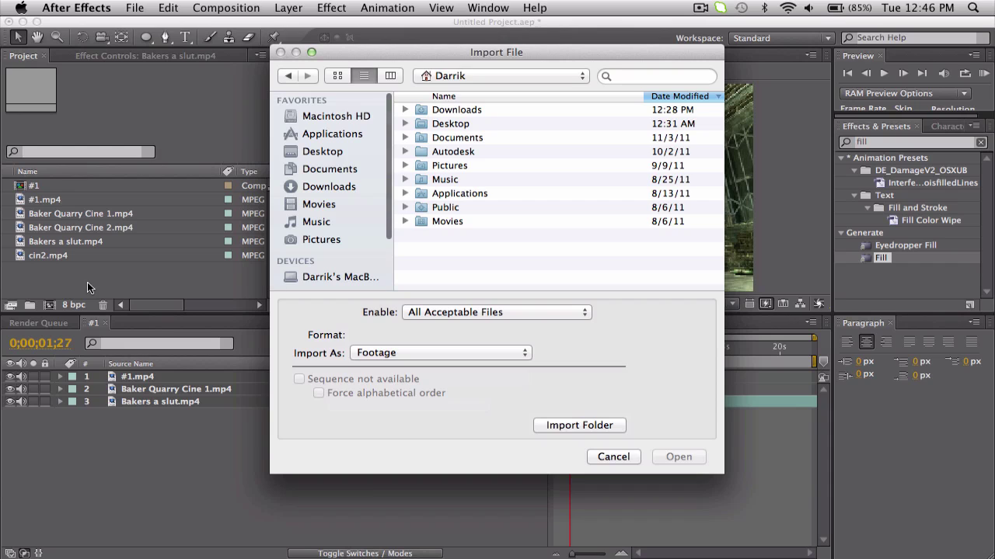
{"action": "left_click", "coordinate": [330, 188]}
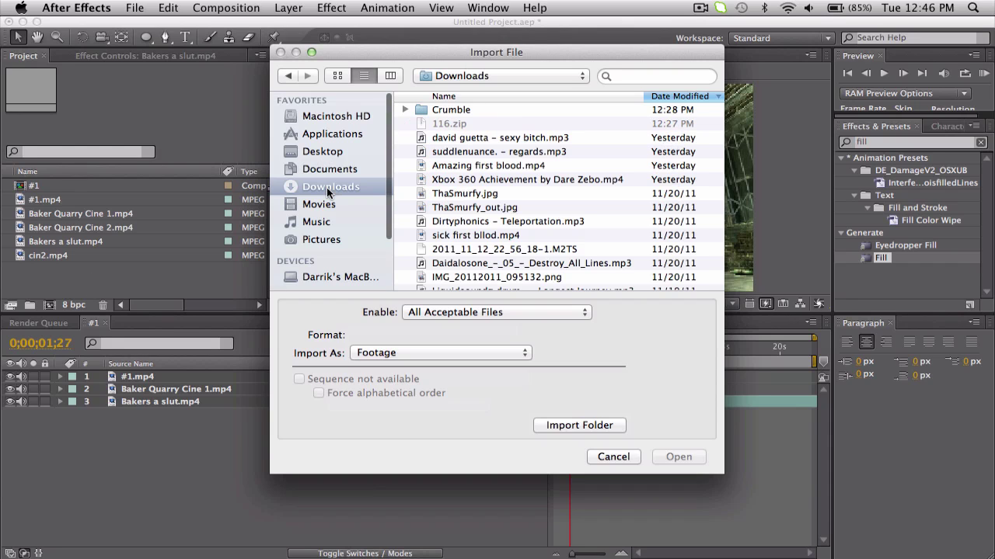
{"action": "double_click", "coordinate": [450, 109]}
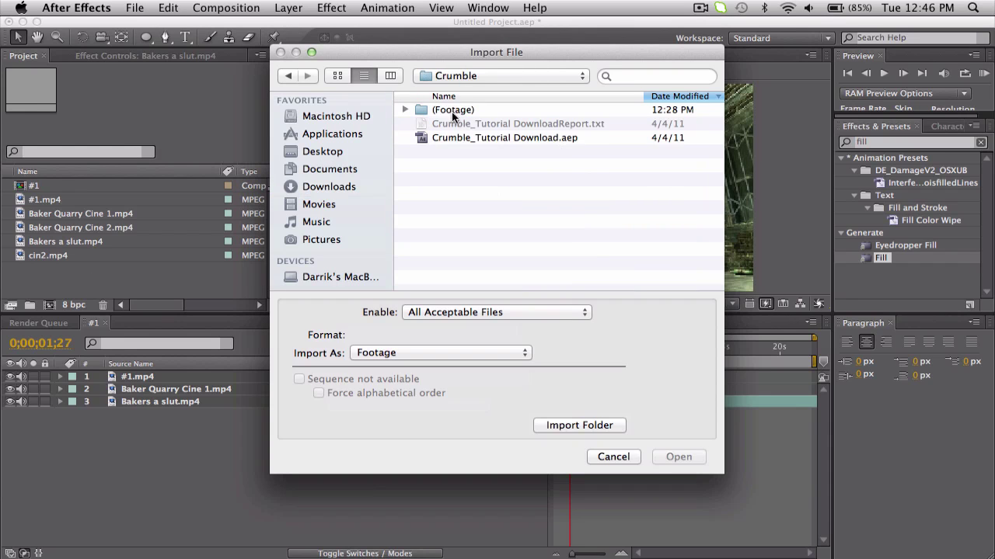
{"action": "left_click", "coordinate": [458, 137]}
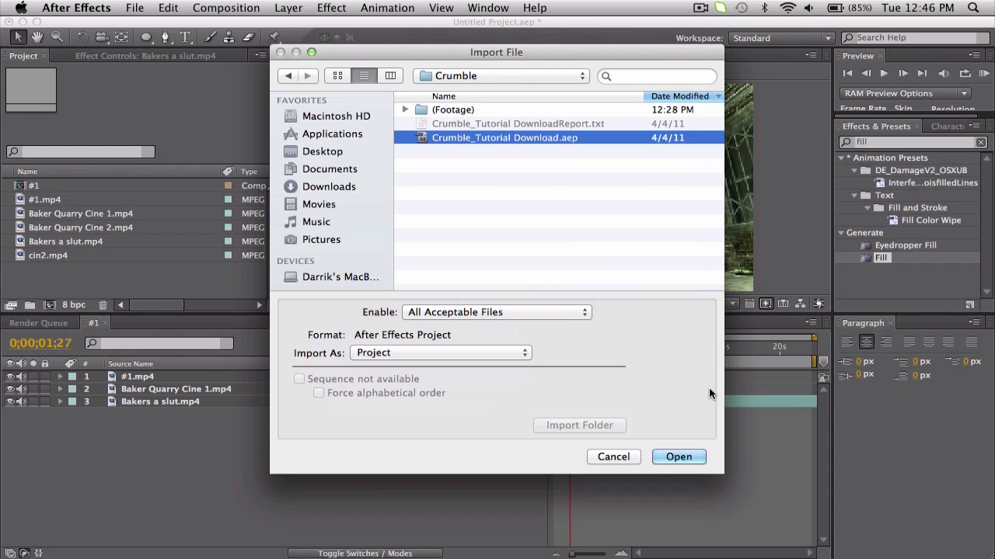
{"action": "left_click", "coordinate": [678, 457]}
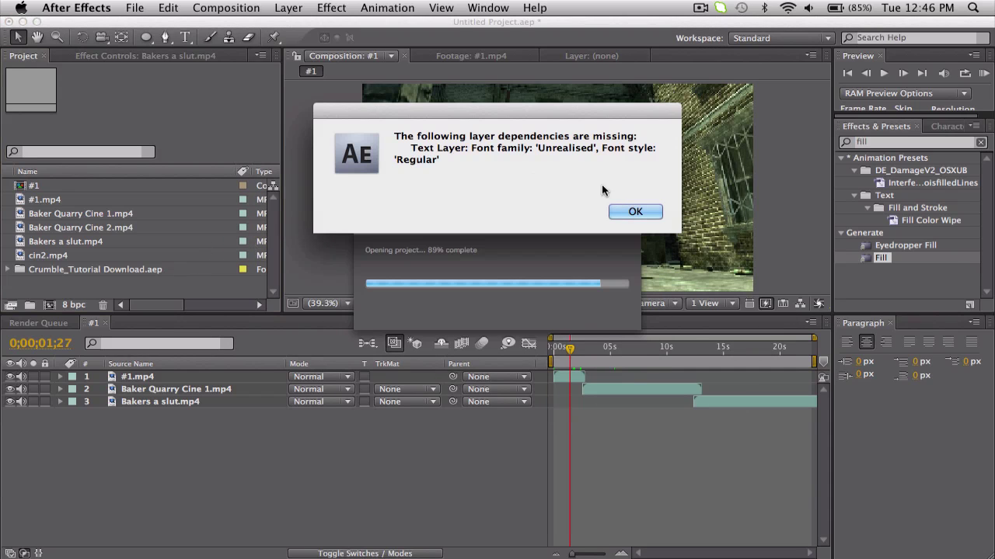
{"action": "left_click", "coordinate": [631, 211]}
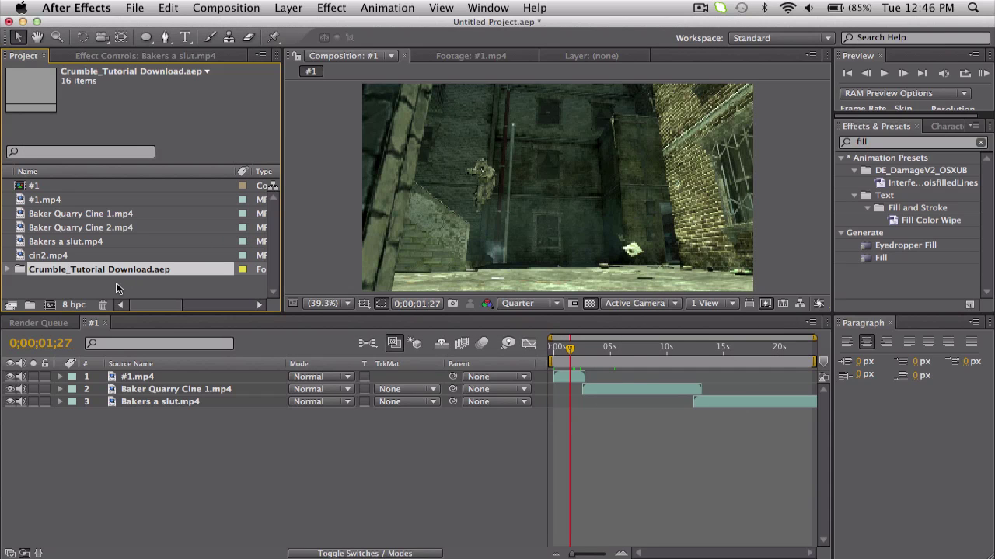
Import cracks.png from the Crumble (Footage) > FOOTAGE folder into the project.
{"action": "double_click", "coordinate": [116, 283]}
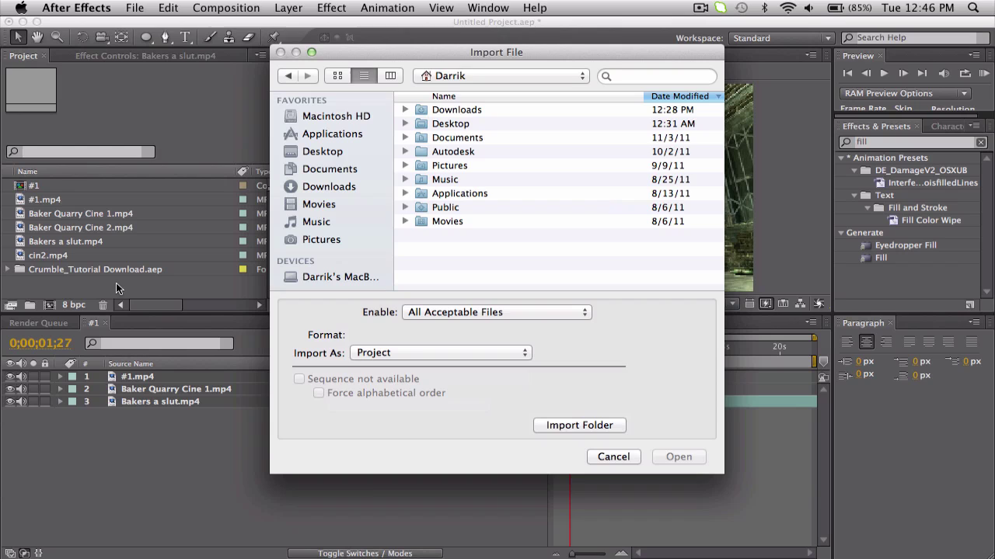
{"action": "left_click", "coordinate": [320, 187]}
{"action": "double_click", "coordinate": [441, 111]}
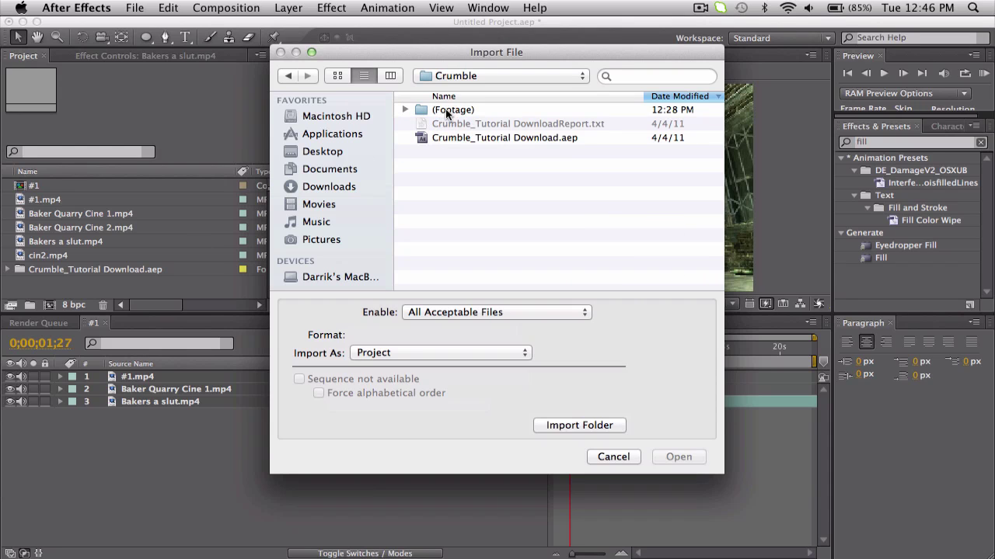
{"action": "double_click", "coordinate": [446, 109]}
{"action": "double_click", "coordinate": [445, 109]}
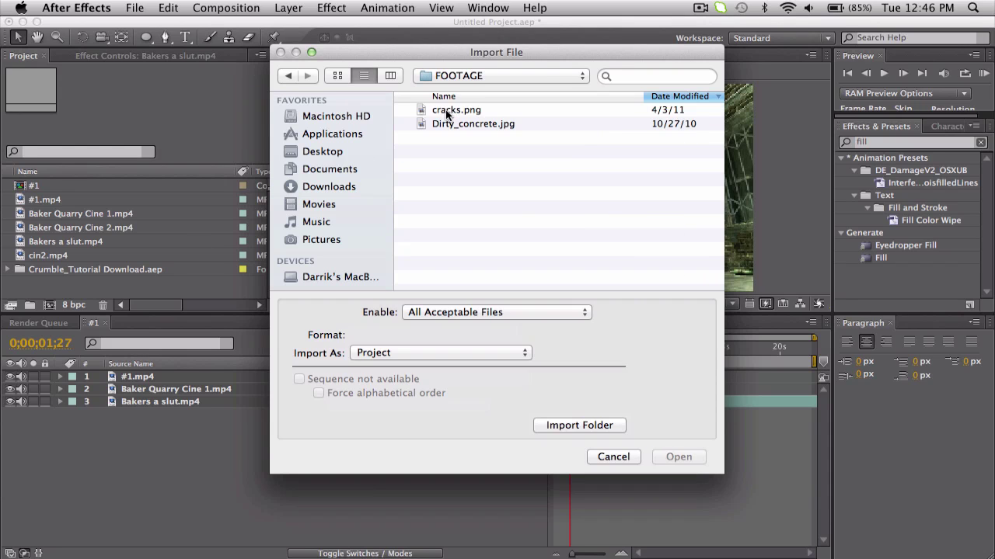
{"action": "left_click", "coordinate": [446, 115]}
{"action": "left_click", "coordinate": [671, 453]}
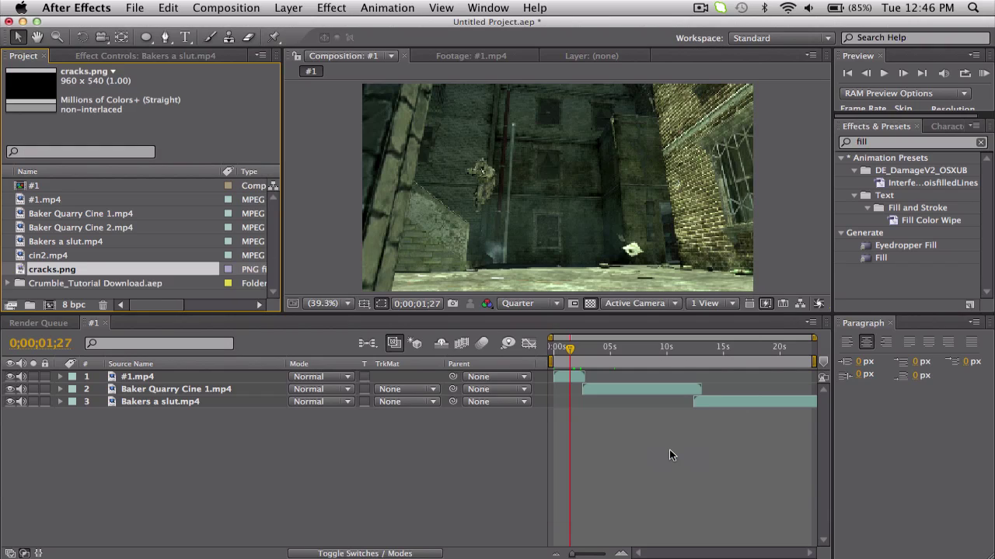
{"action": "left_click", "coordinate": [151, 294]}
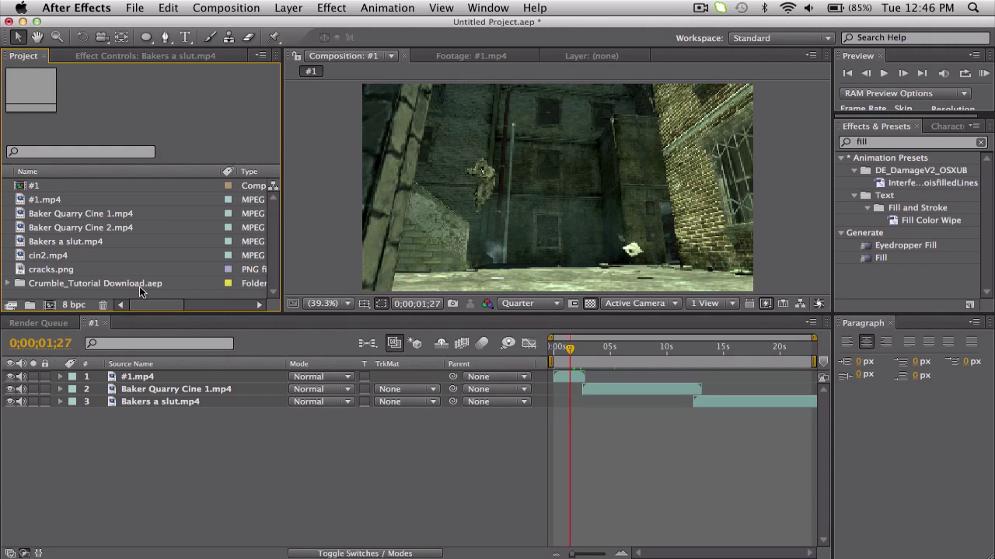
Expand the imported tutorial folder and open its Final Comp composition.
{"action": "left_click", "coordinate": [7, 284]}
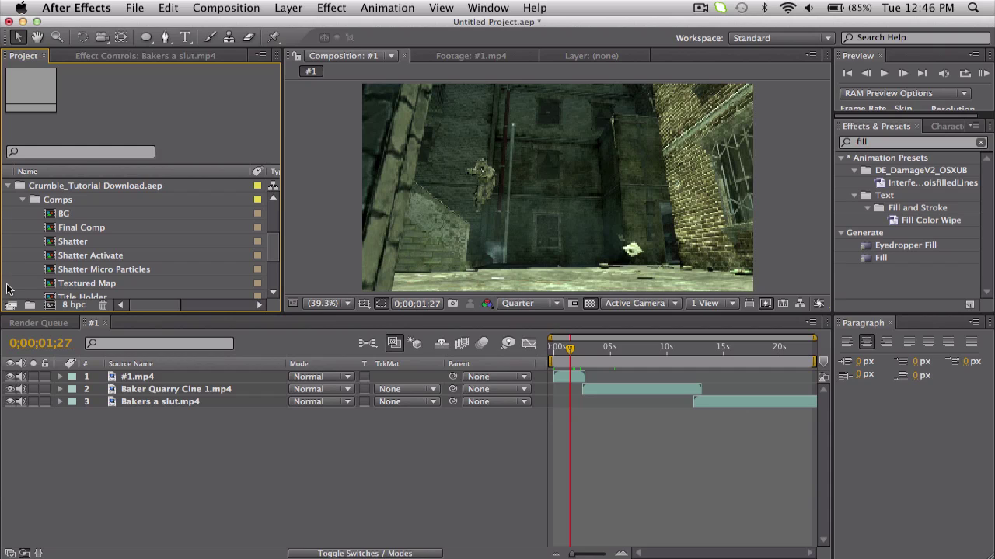
{"action": "scroll", "coordinate": [117, 261], "scroll_direction": "down", "scroll_amount": 3}
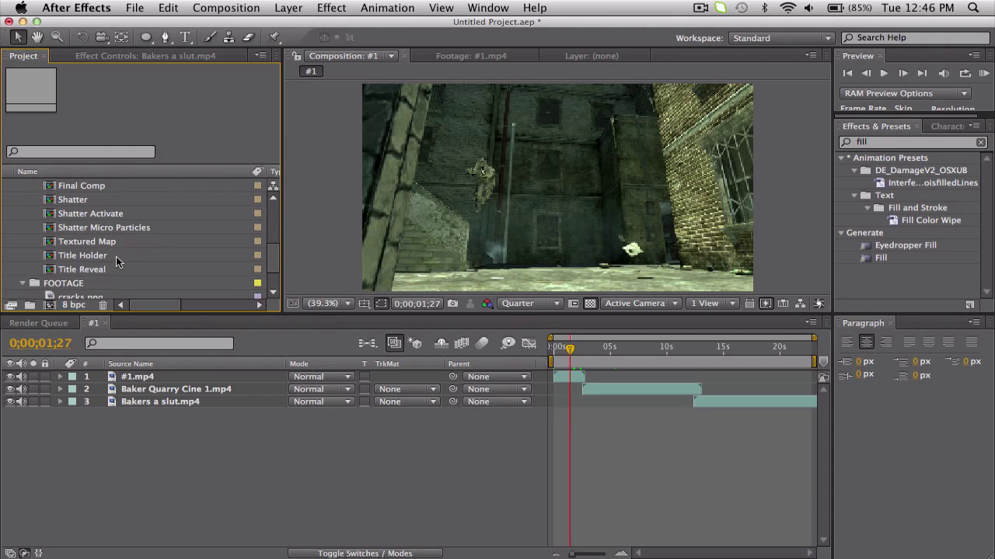
{"action": "scroll", "coordinate": [116, 261], "scroll_direction": "up", "scroll_amount": 3}
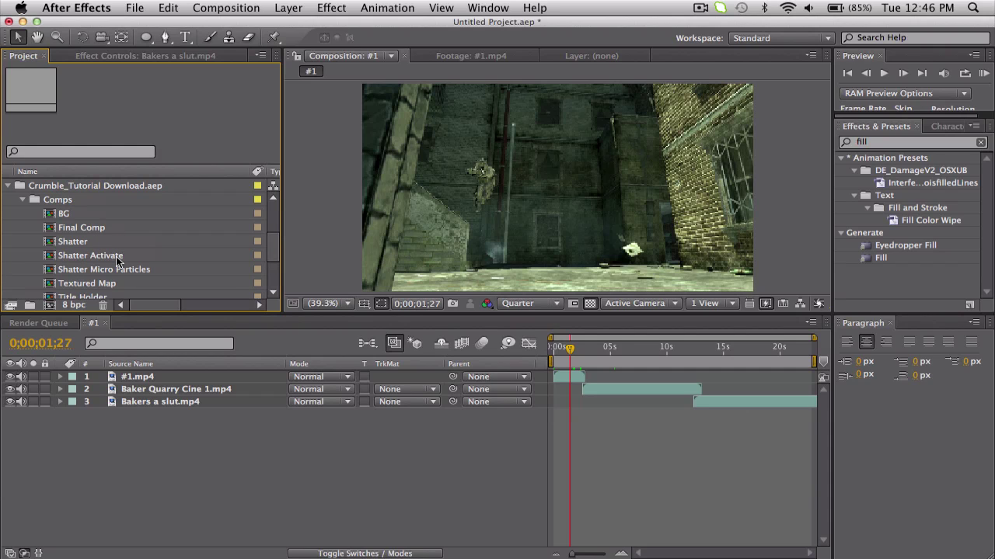
{"action": "double_click", "coordinate": [94, 229]}
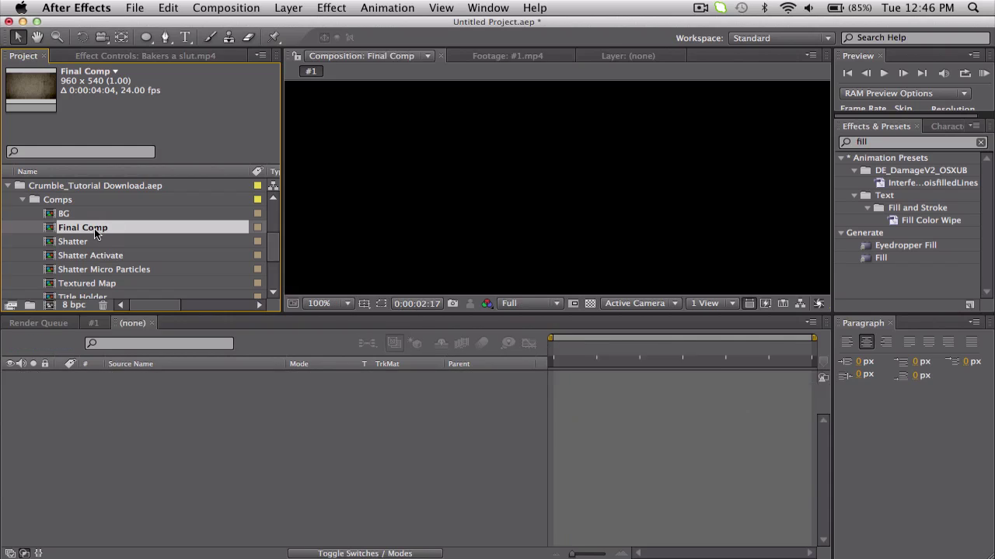
Set Final Comp's preview to Quarter resolution and Fit magnification, scrubbing to 0:00:01:18.
{"action": "left_click", "coordinate": [513, 307]}
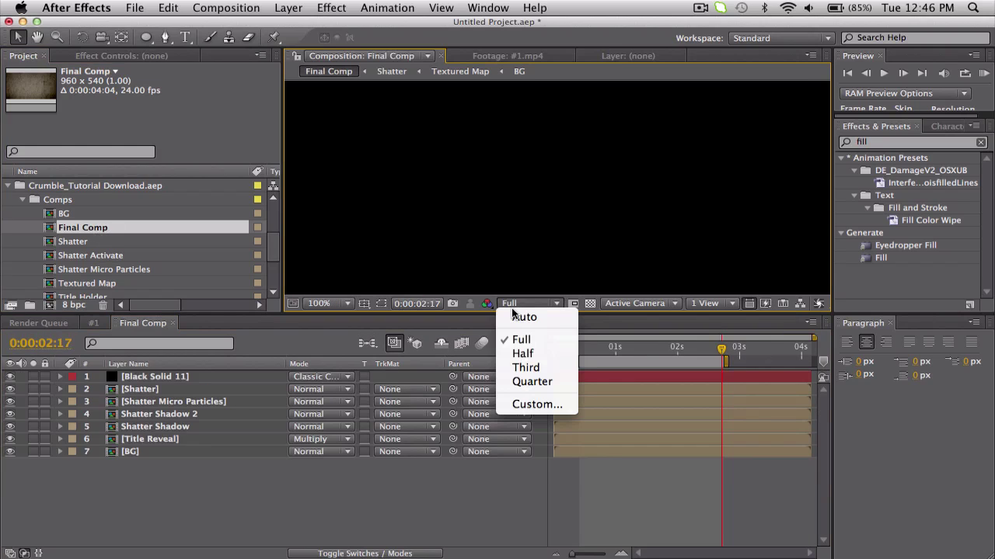
{"action": "left_click", "coordinate": [516, 394]}
{"action": "left_click", "coordinate": [517, 303]}
{"action": "left_click", "coordinate": [532, 382]}
{"action": "left_click", "coordinate": [328, 305]}
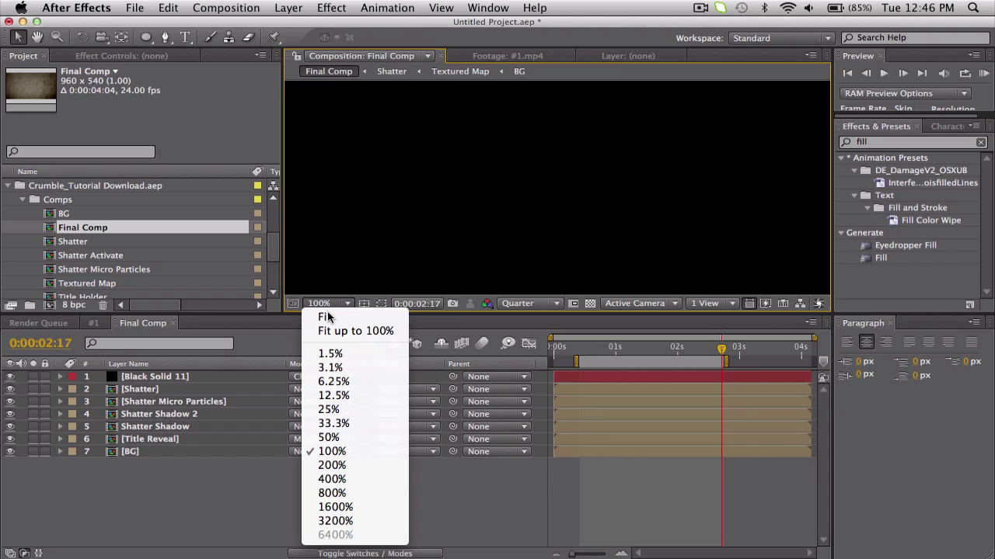
{"action": "left_click", "coordinate": [326, 318]}
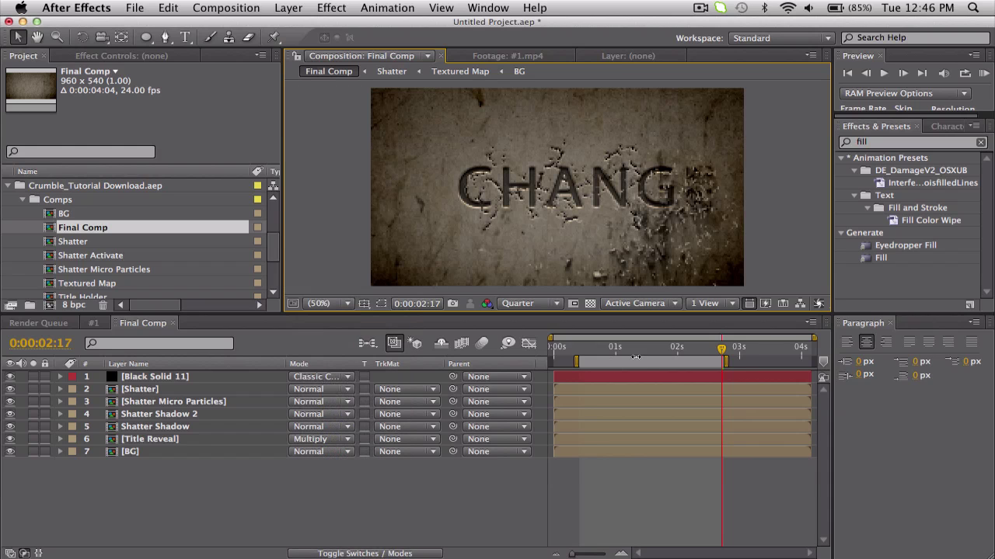
{"action": "left_click", "coordinate": [649, 349]}
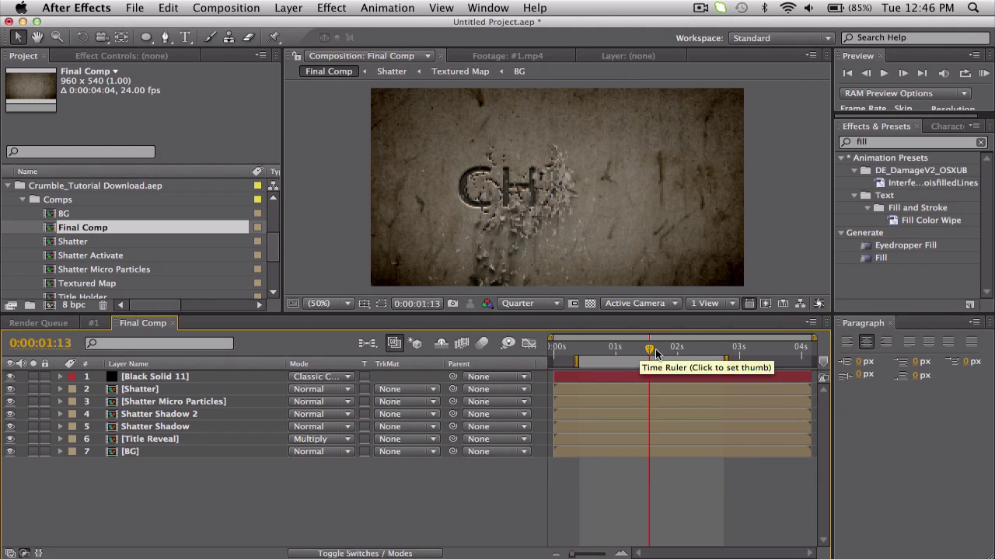
{"action": "left_click", "coordinate": [662, 352]}
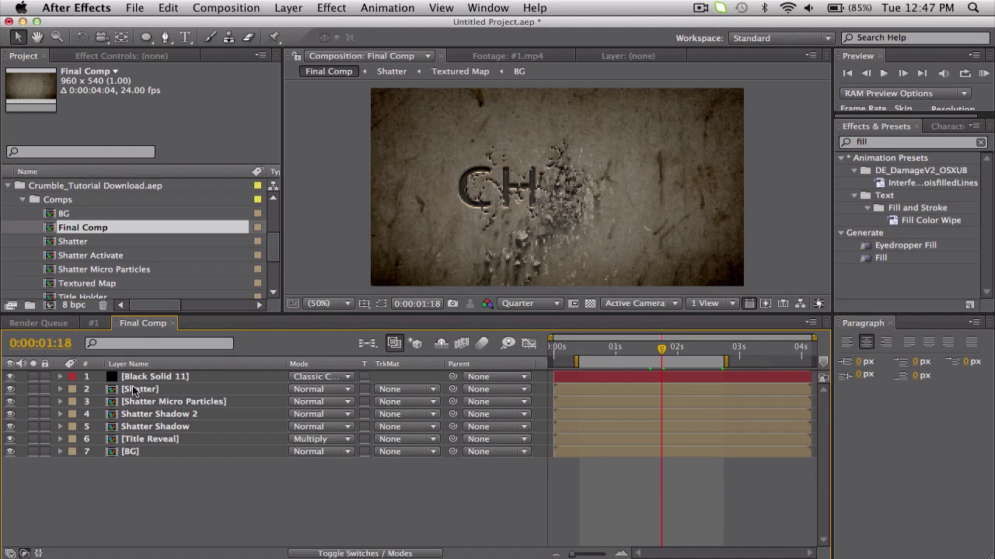
In comp #1, pre-compose the #1.mp4 layer into a composition named 'cinematic 1'.
{"action": "left_click", "coordinate": [97, 323]}
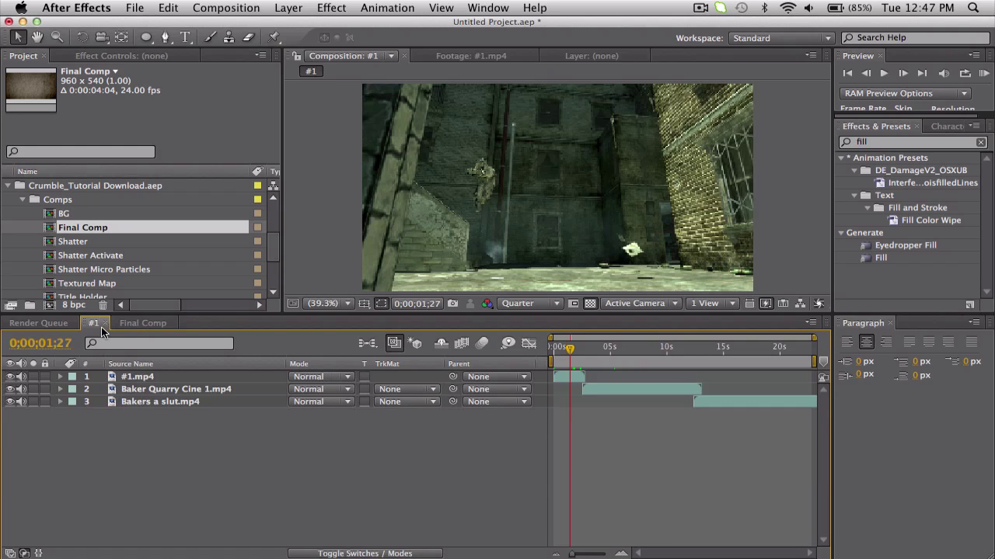
{"action": "left_click", "coordinate": [572, 379]}
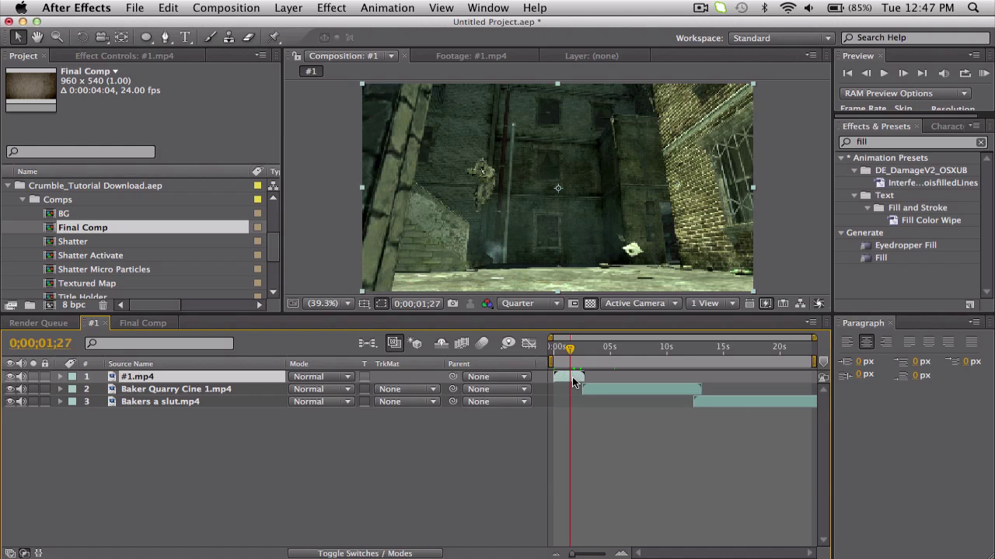
{"action": "left_click", "coordinate": [297, 7]}
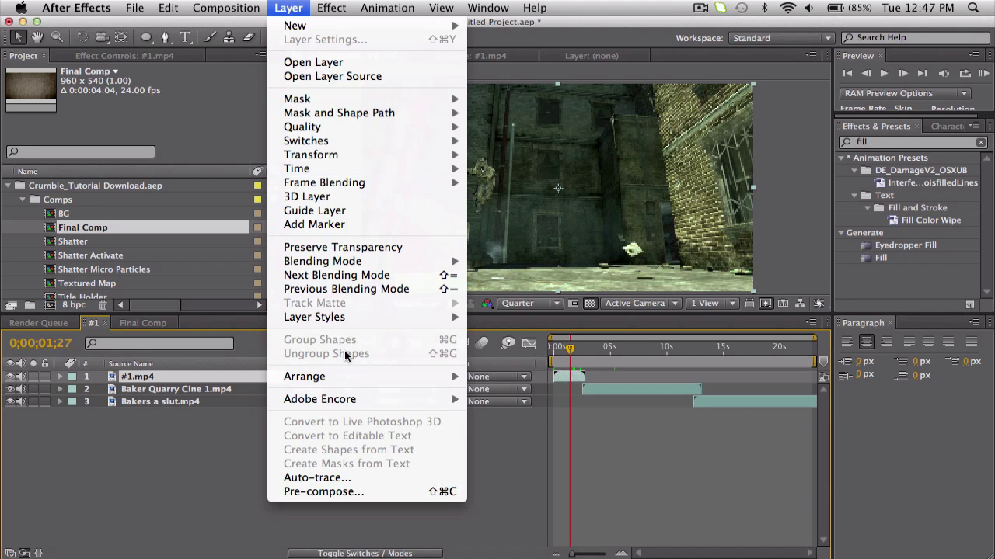
{"action": "left_click", "coordinate": [329, 492]}
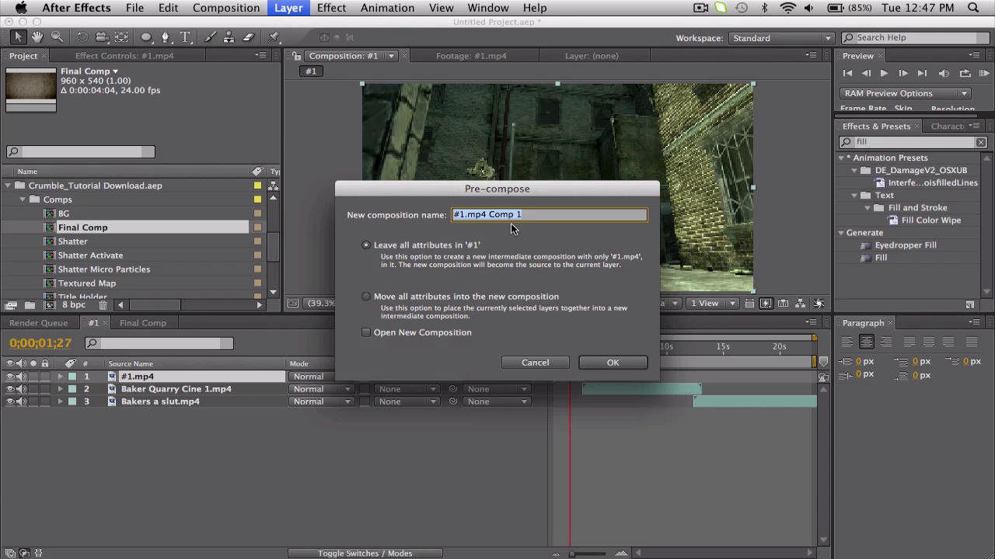
{"action": "type", "text": "cinematic 1"}
{"action": "key", "text": "Return"}
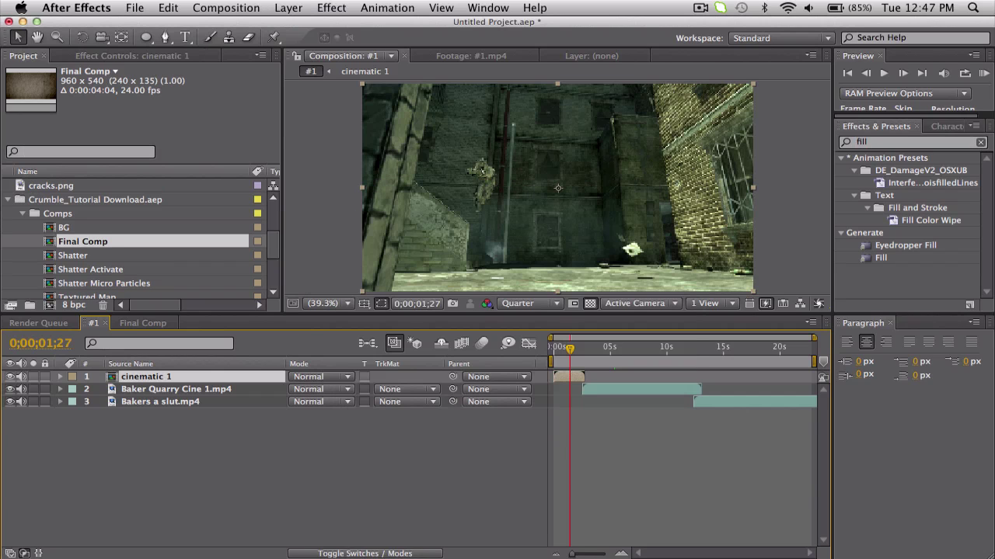
Open cinematic 1 and set its composition duration to 0;00;12;49.
{"action": "double_click", "coordinate": [562, 379]}
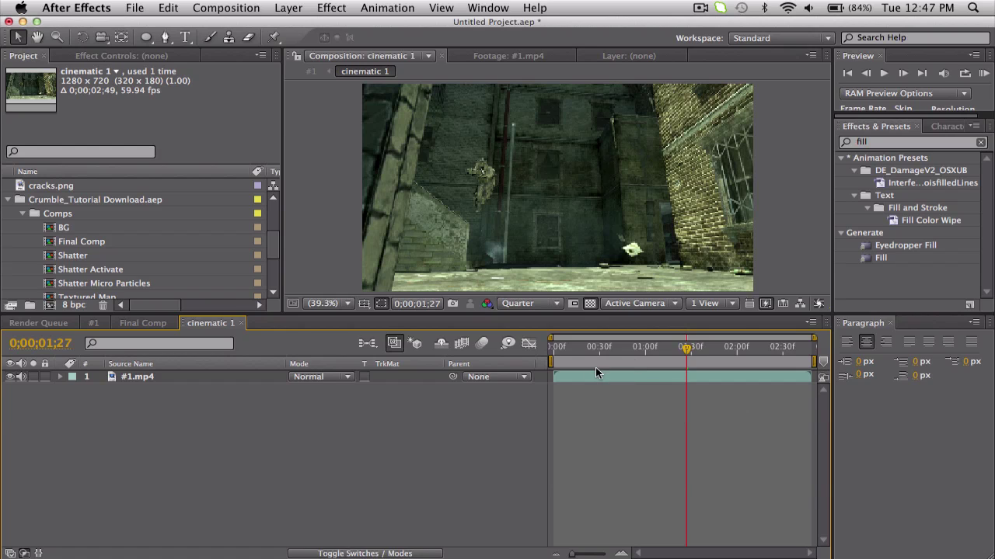
{"action": "key", "text": "super+k"}
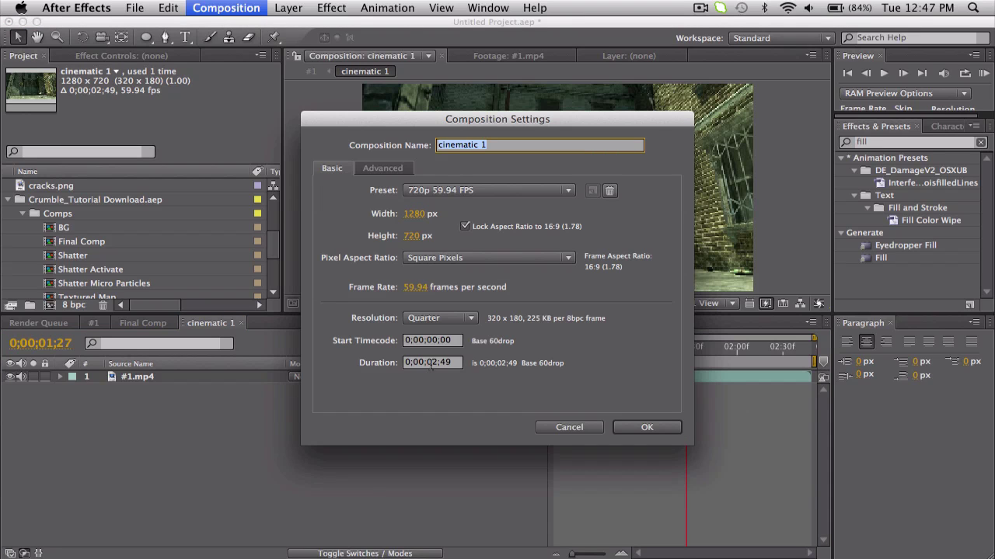
{"action": "left_click", "coordinate": [431, 364]}
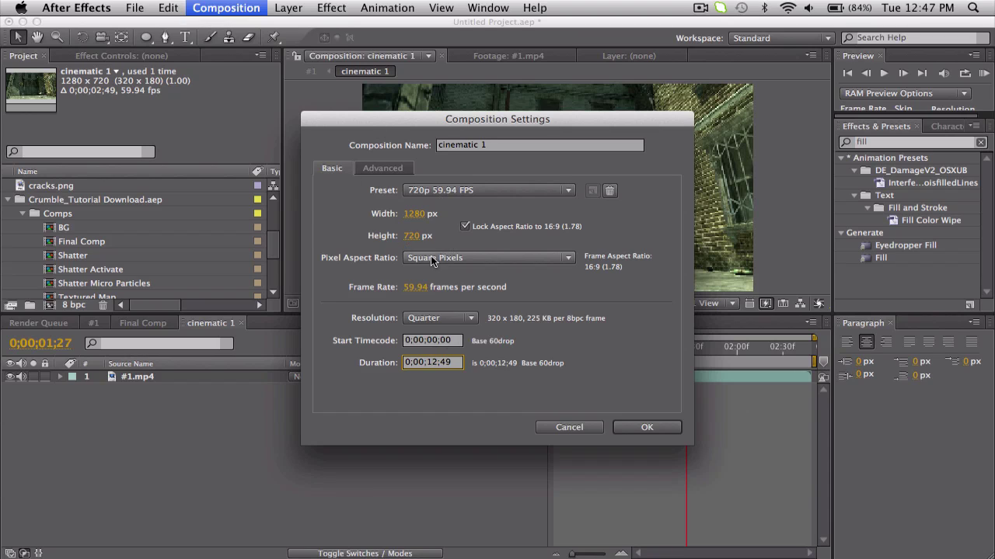
{"action": "left_click", "coordinate": [431, 215]}
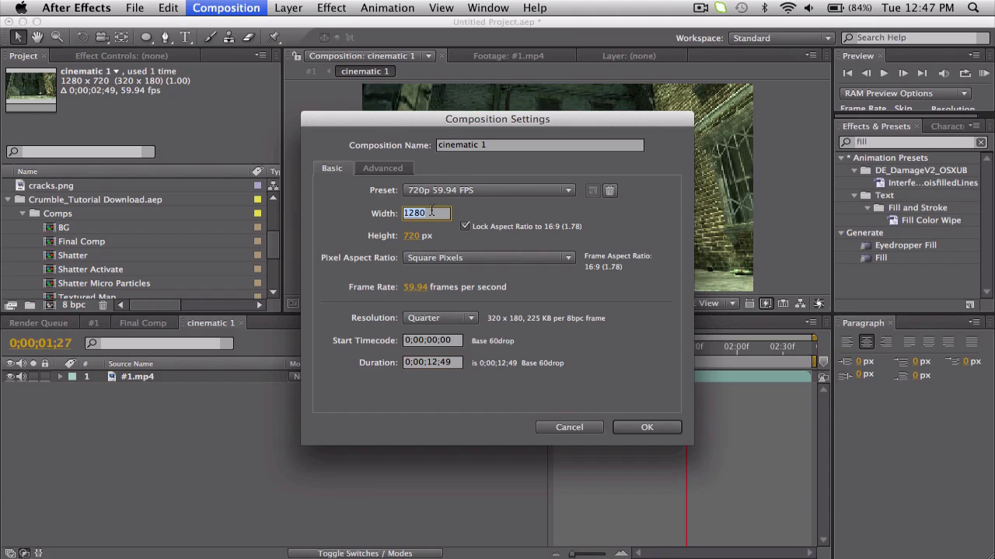
{"action": "left_click", "coordinate": [648, 428]}
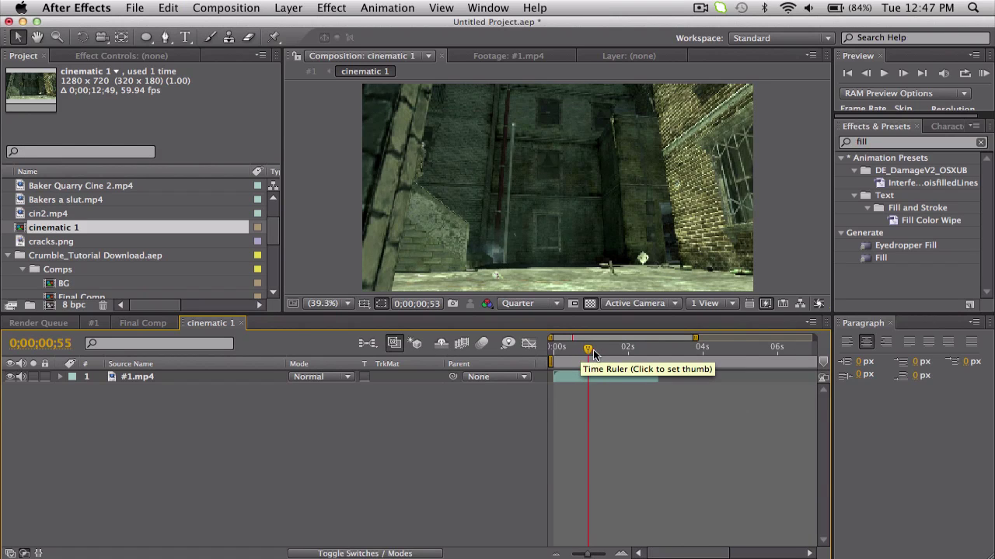
Open the tutorial's BG composition from Final Comp, scrubbing to 0:00:01:04.
{"action": "left_click", "coordinate": [607, 350]}
{"action": "left_click", "coordinate": [142, 323]}
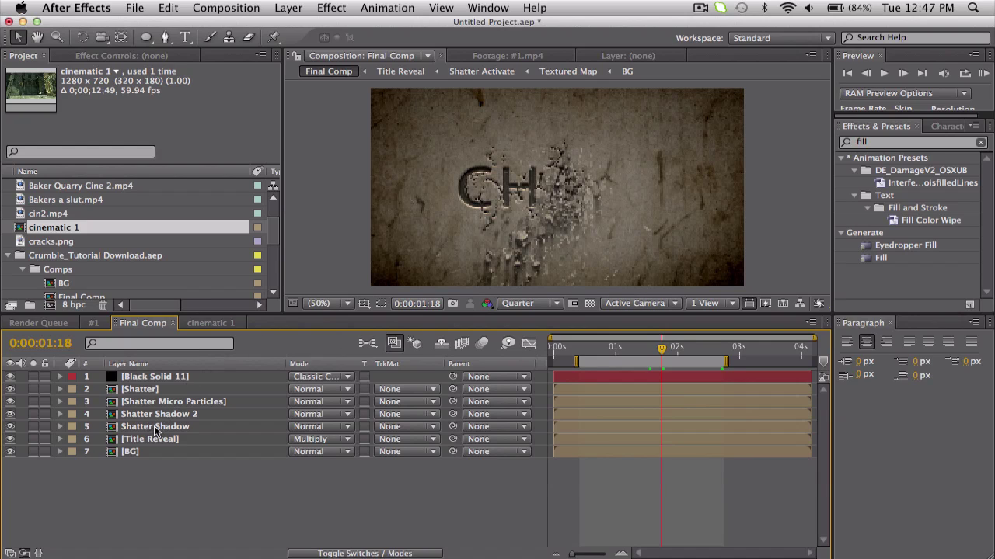
{"action": "double_click", "coordinate": [150, 454]}
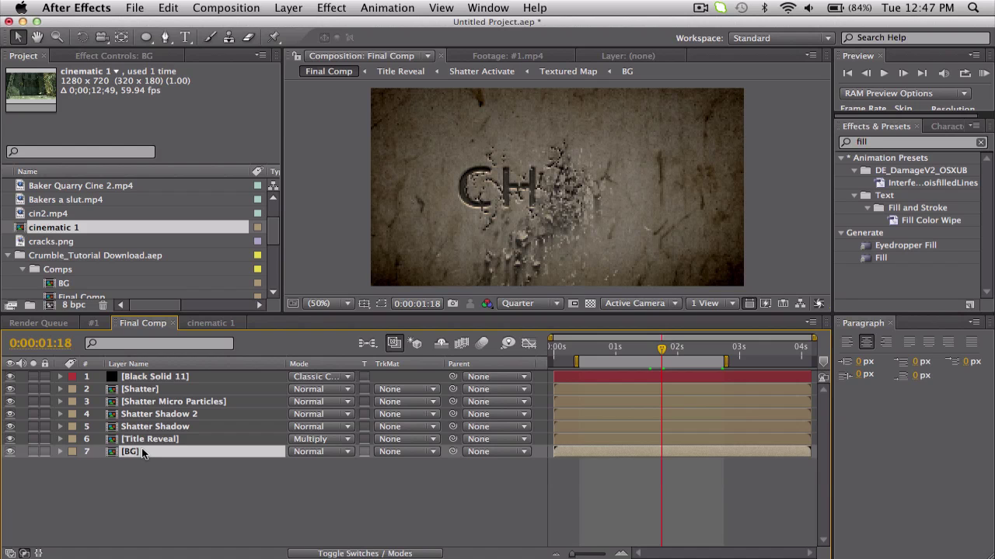
{"action": "left_click_drag", "start_coordinate": [602, 343], "coordinate": [625, 346]}
Copy #1.mp4 from cinematic 1 into BG and delete the Dirty_concrete.jpg layer.
{"action": "left_click", "coordinate": [203, 324]}
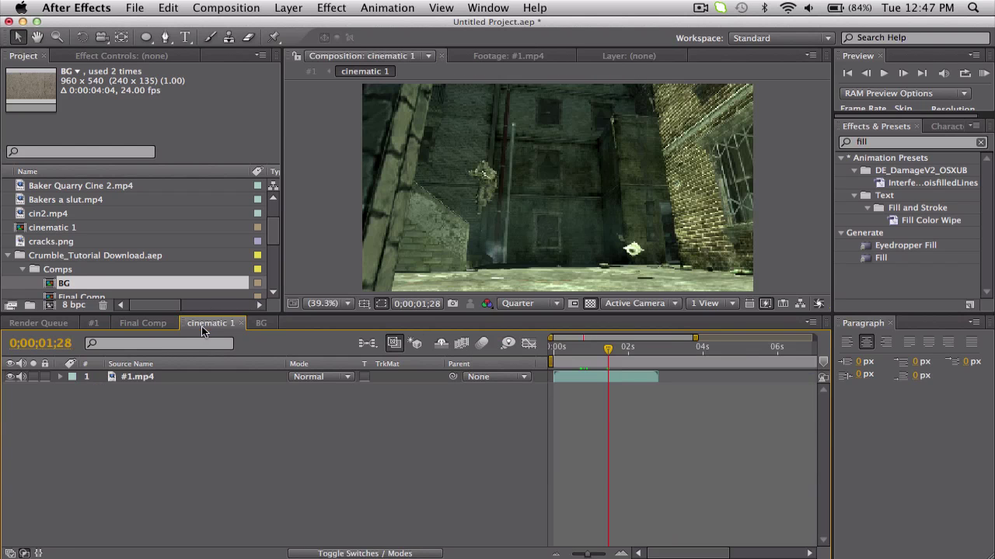
{"action": "left_click", "coordinate": [160, 376]}
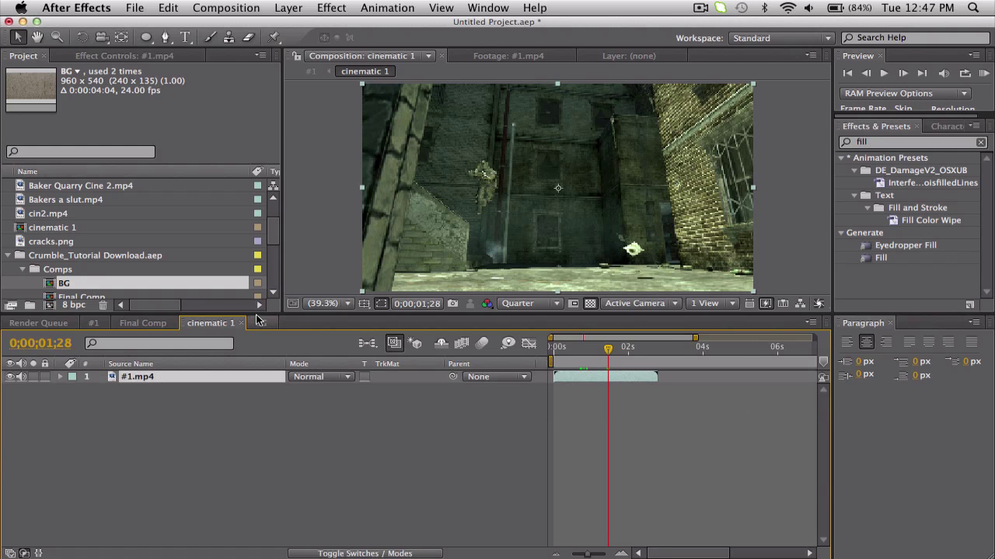
{"action": "left_click", "coordinate": [259, 322]}
{"action": "key", "text": "super+v"}
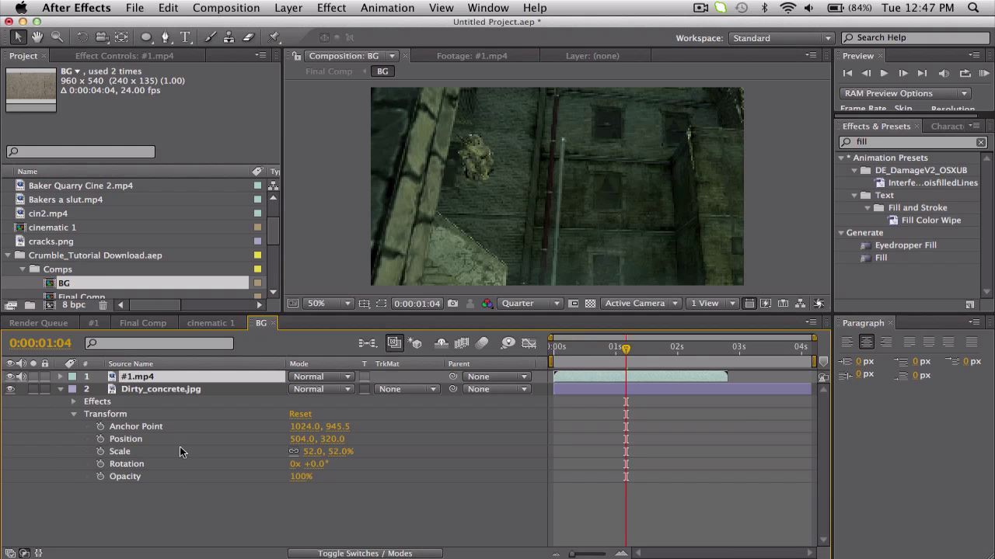
{"action": "left_click", "coordinate": [173, 390]}
{"action": "key", "text": "Delete"}
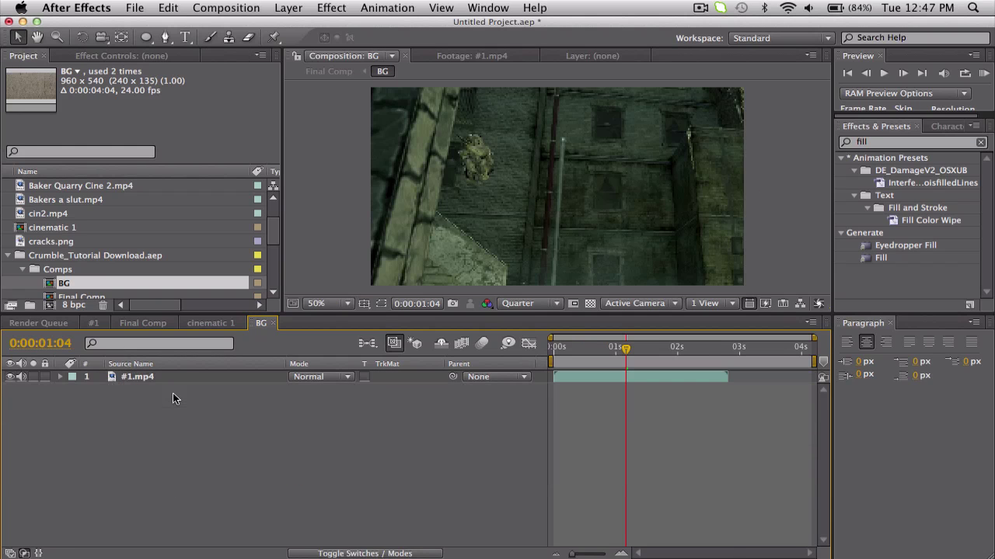
{"action": "left_click", "coordinate": [589, 349]}
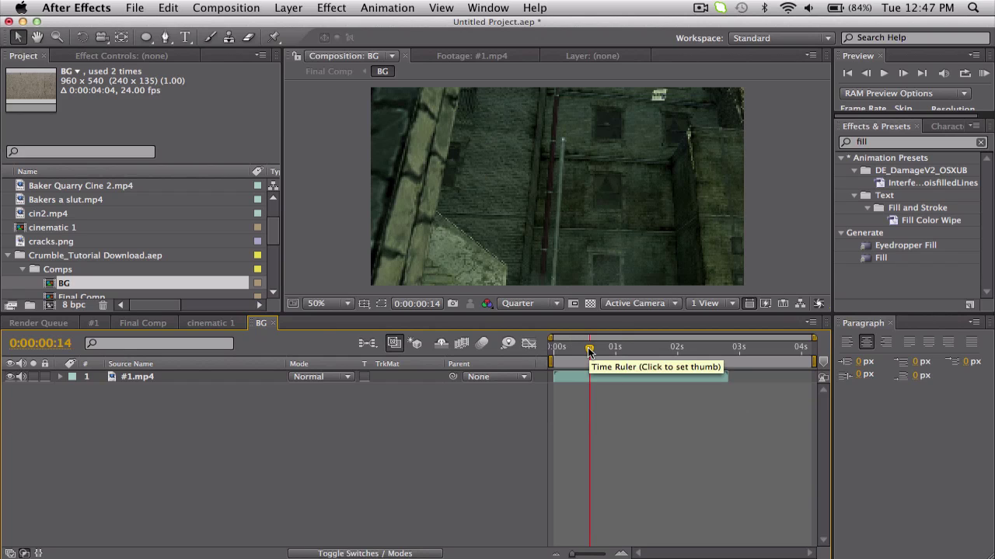
{"action": "left_click", "coordinate": [595, 350]}
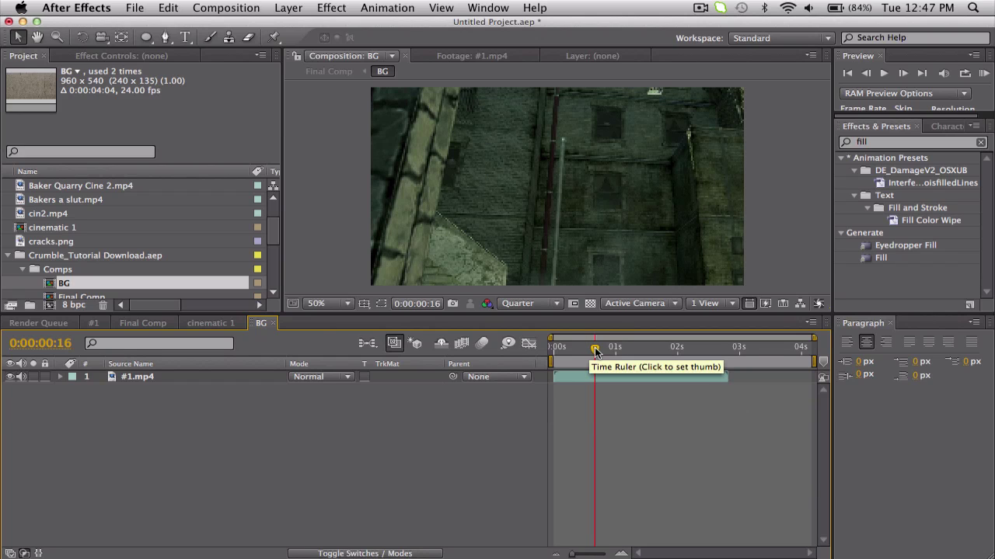
Set the BG composition to width 1280 and frame rate 59.94.
{"action": "key", "text": "super+k"}
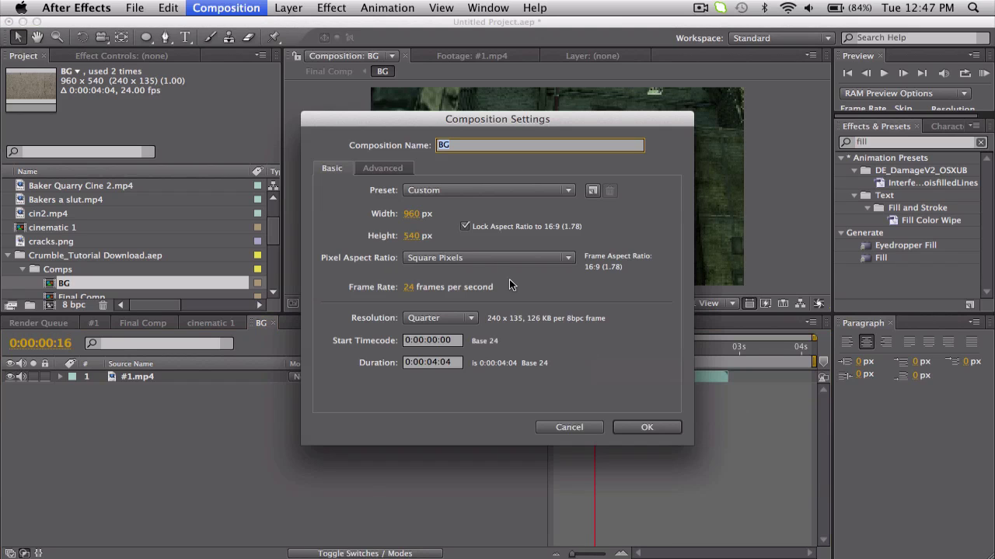
{"action": "left_click", "coordinate": [414, 214]}
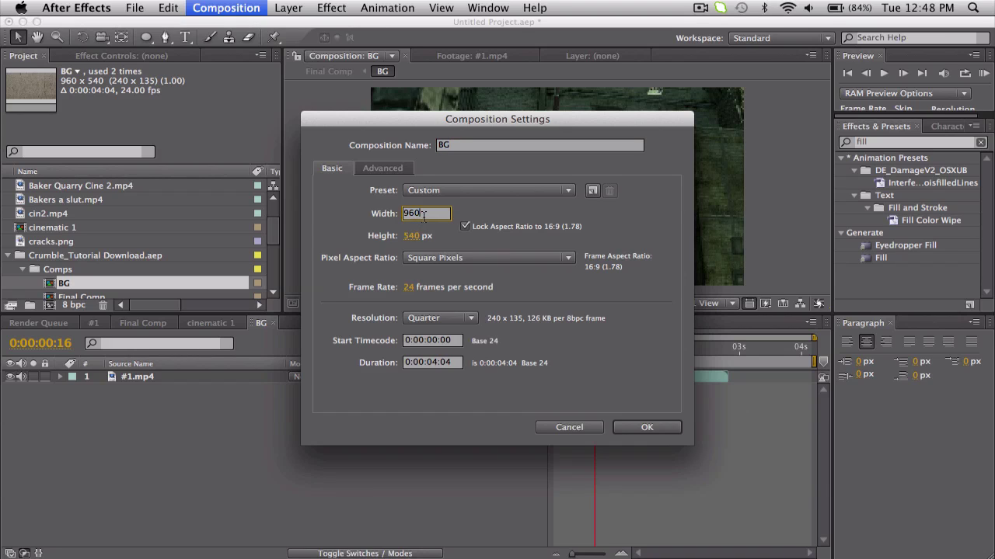
{"action": "key", "text": "BackSpace"}
{"action": "key", "text": "BackSpace"}
{"action": "key", "text": "BackSpace"}
{"action": "type", "text": "1280"}
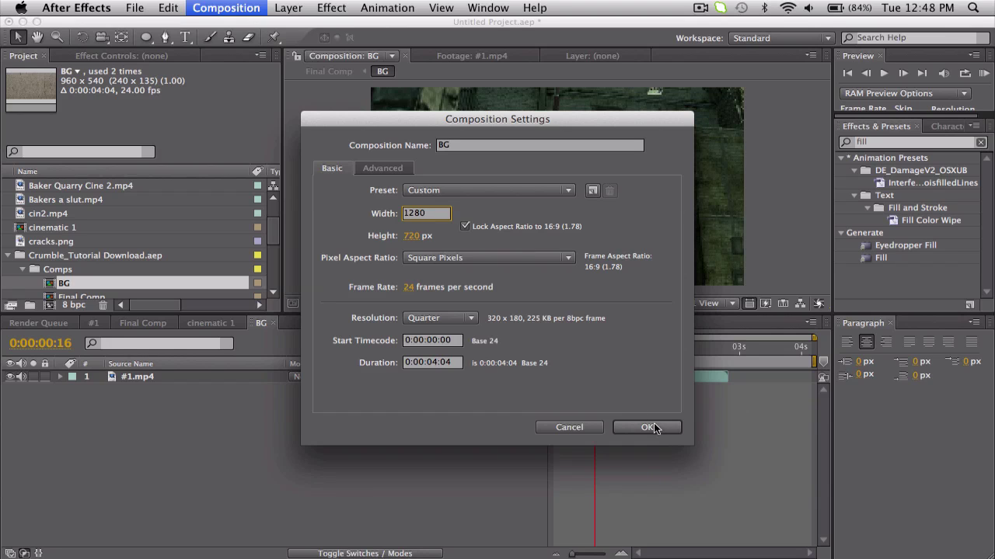
{"action": "left_click", "coordinate": [409, 288]}
{"action": "type", "text": "59"}
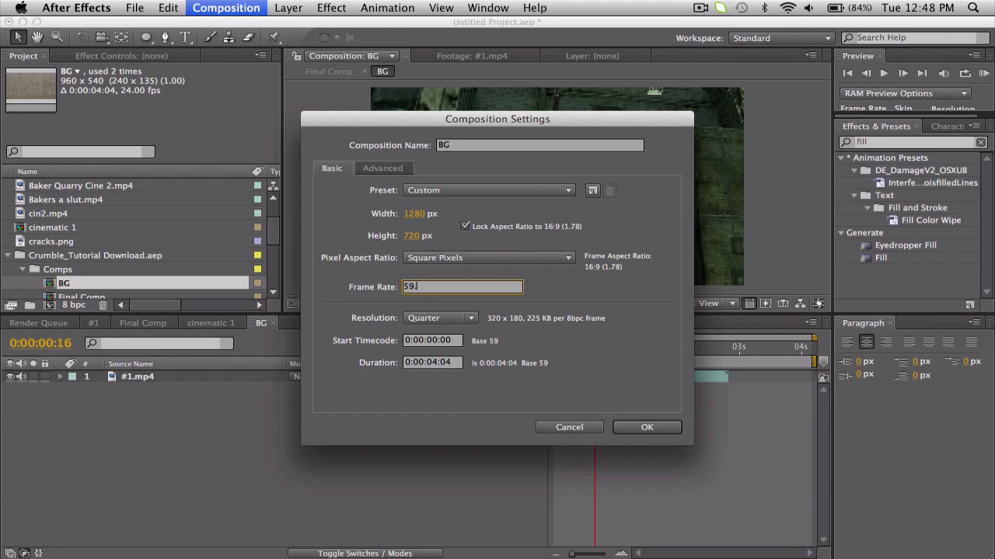
{"action": "type", "text": ".94"}
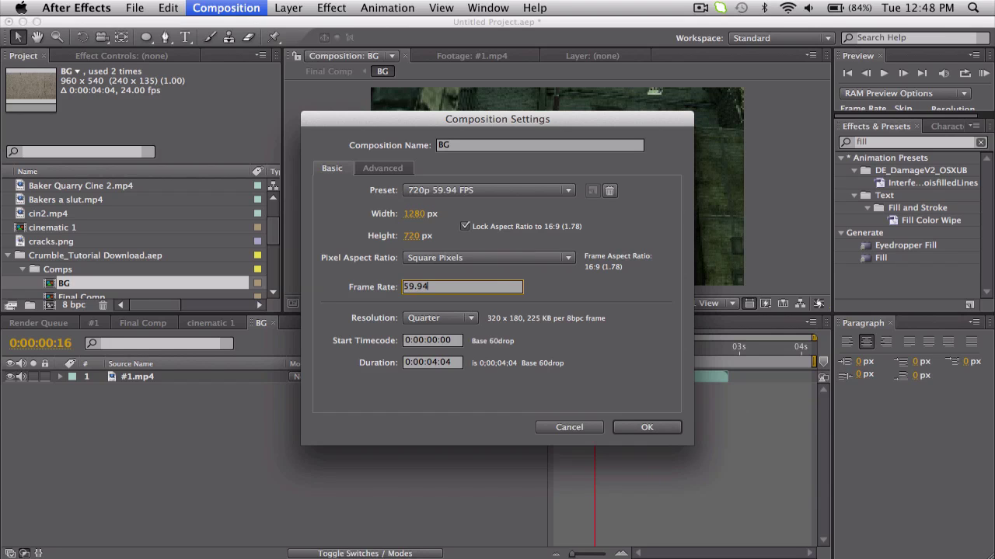
{"action": "left_click", "coordinate": [635, 427]}
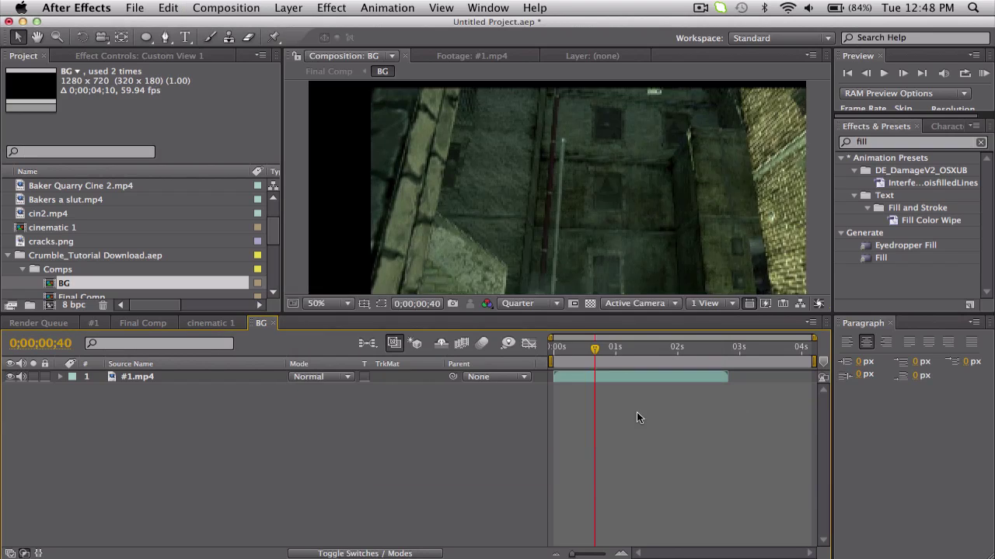
Fit the viewer and reset #1.mp4's Transform so it fills the frame, then scrub to preview.
{"action": "left_click", "coordinate": [323, 304]}
{"action": "left_click", "coordinate": [322, 319]}
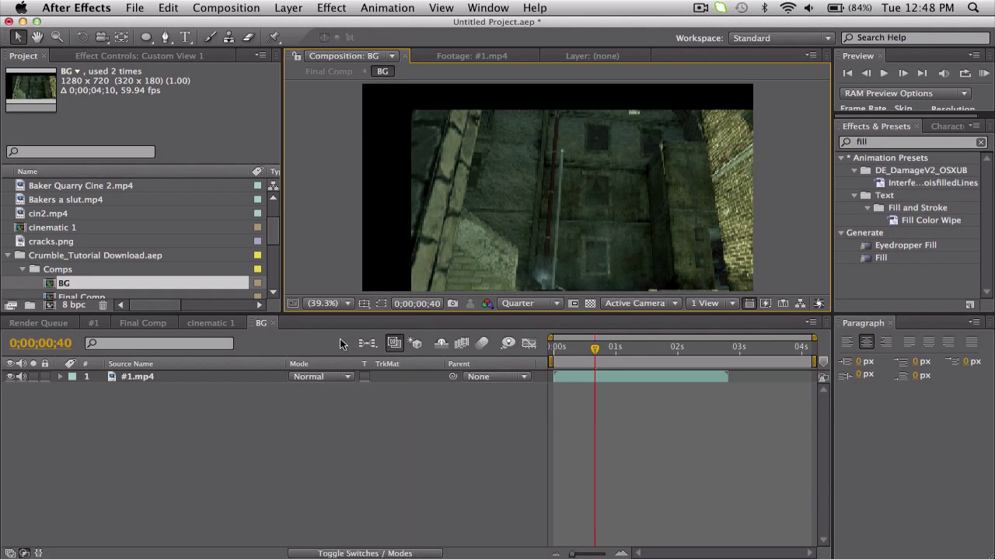
{"action": "left_click", "coordinate": [216, 379]}
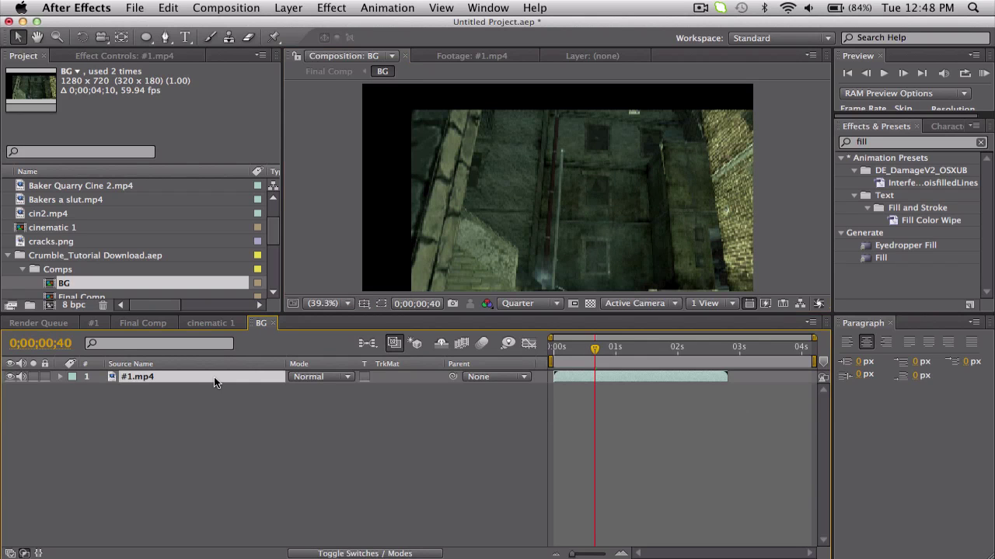
{"action": "left_click", "coordinate": [62, 377]}
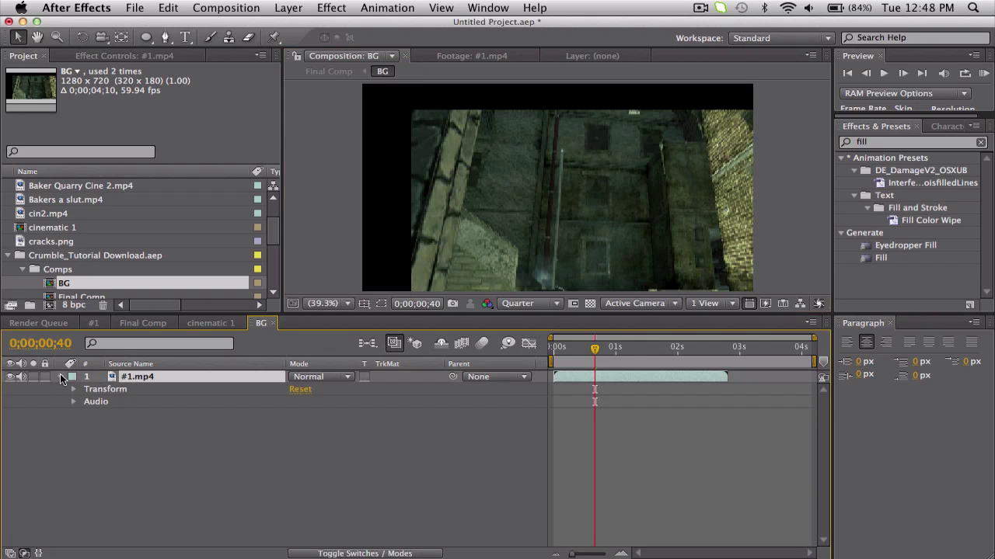
{"action": "left_click", "coordinate": [299, 391]}
{"action": "left_click", "coordinate": [574, 348]}
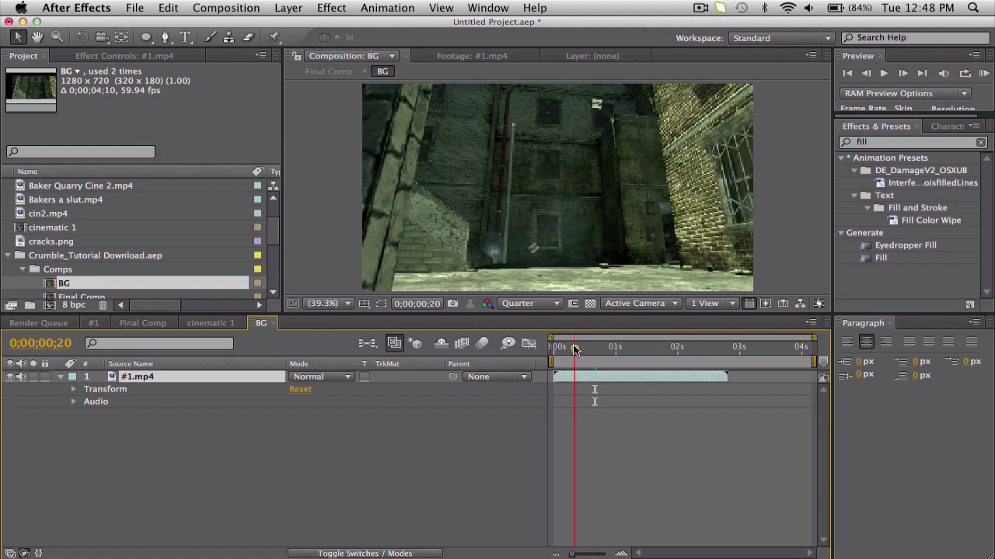
{"action": "left_click_drag", "start_coordinate": [574, 348], "coordinate": [664, 346]}
Delete the Black Solid 11 layer from Final Comp.
{"action": "left_click", "coordinate": [143, 323]}
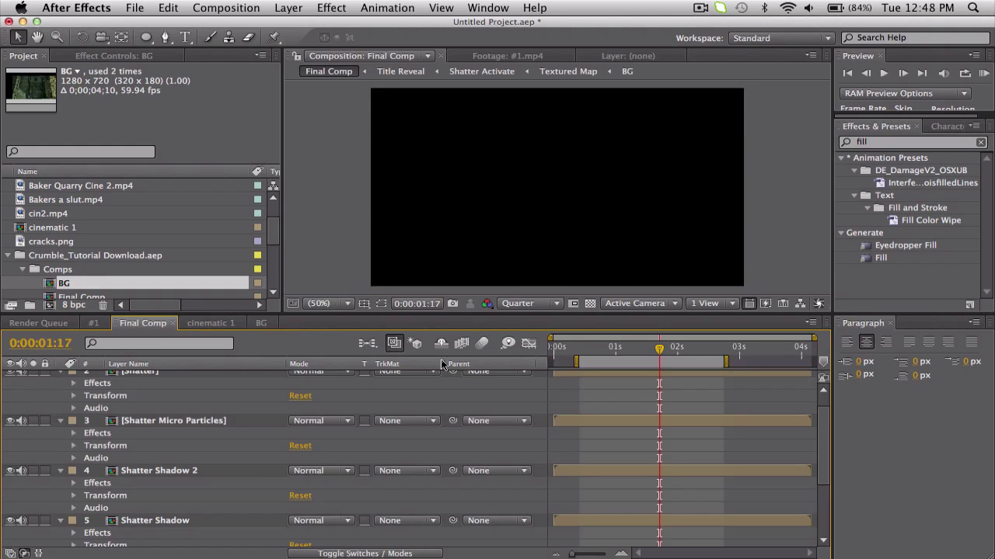
{"action": "scroll", "coordinate": [218, 411], "scroll_direction": "up", "scroll_amount": 1}
{"action": "scroll", "coordinate": [217, 412], "scroll_direction": "up", "scroll_amount": 1}
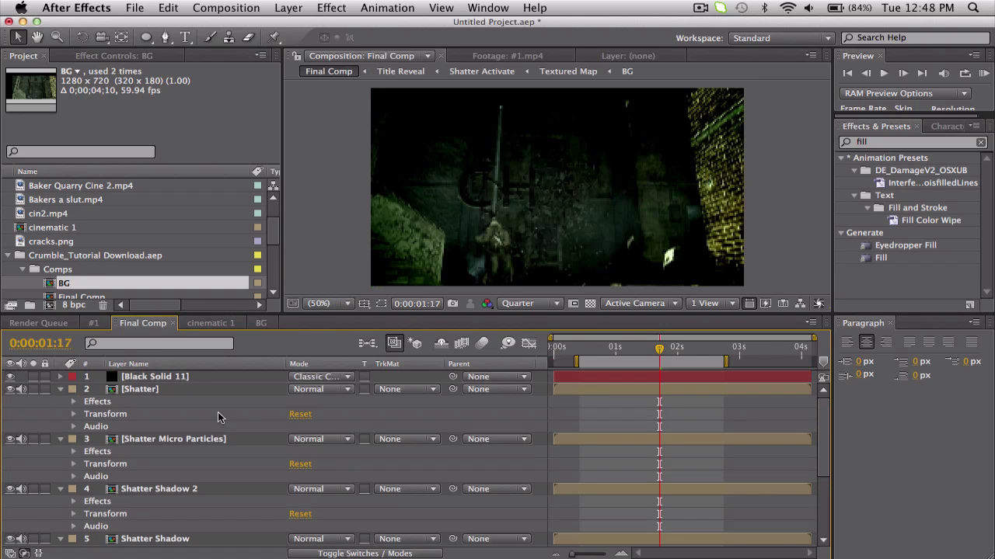
{"action": "left_click", "coordinate": [158, 378]}
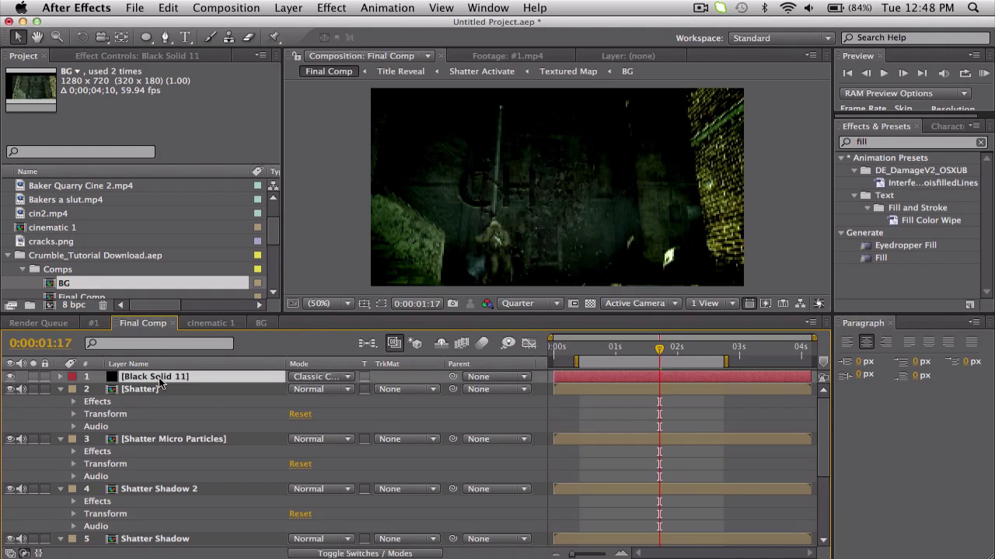
{"action": "key", "text": "Delete"}
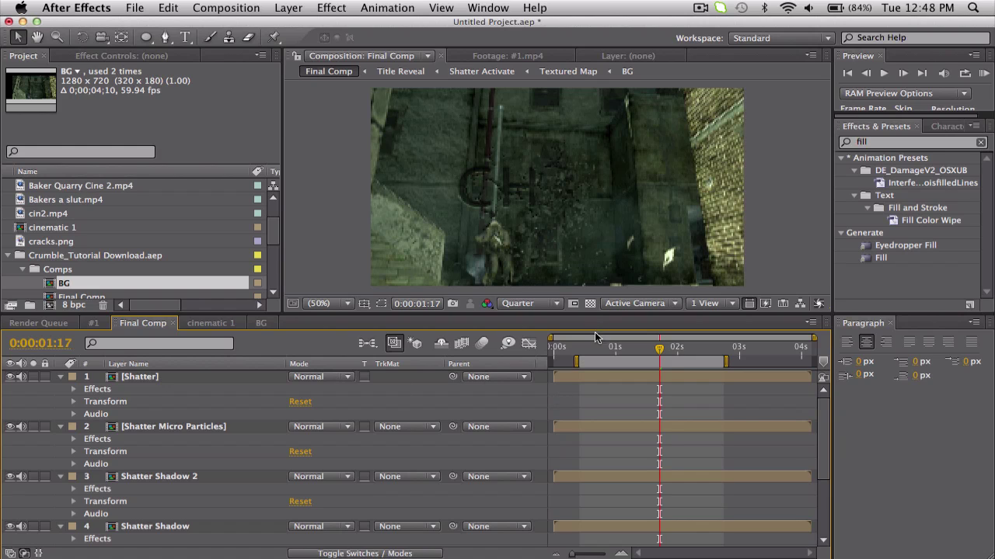
Collapse all Final Comp layers, then hide and delete the BG layer.
{"action": "left_click", "coordinate": [132, 378]}
{"action": "key", "text": "super+a"}
{"action": "key", "text": "super+grave"}
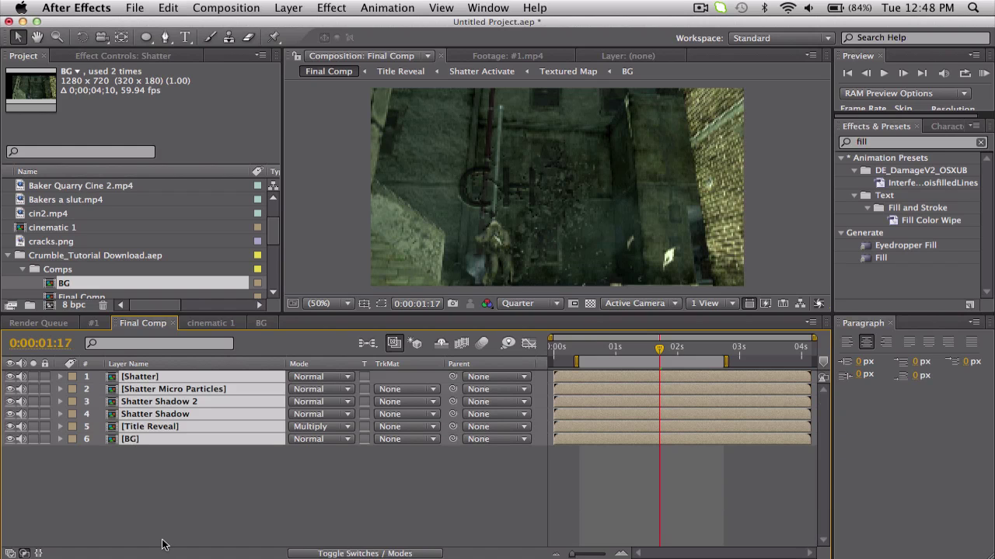
{"action": "left_click", "coordinate": [216, 482]}
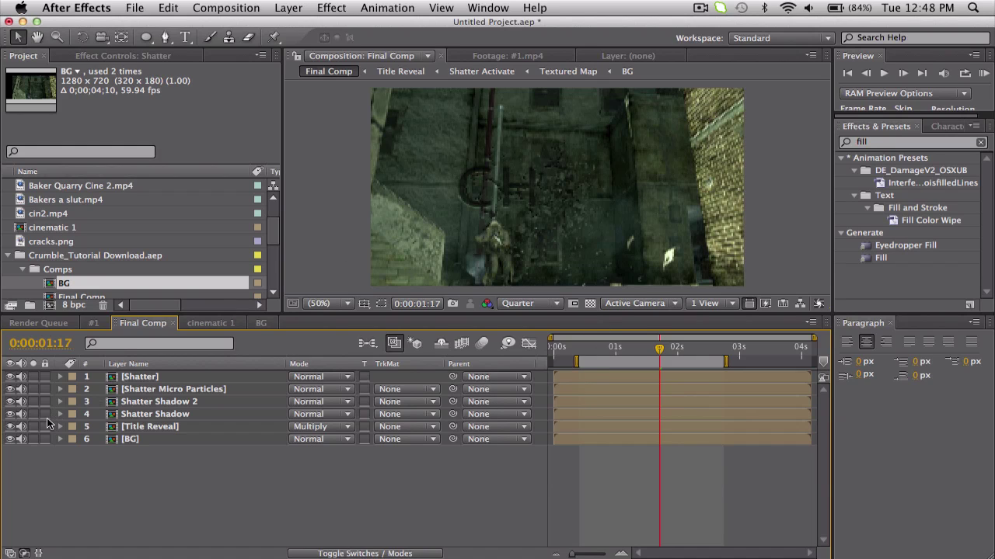
{"action": "left_click", "coordinate": [10, 439]}
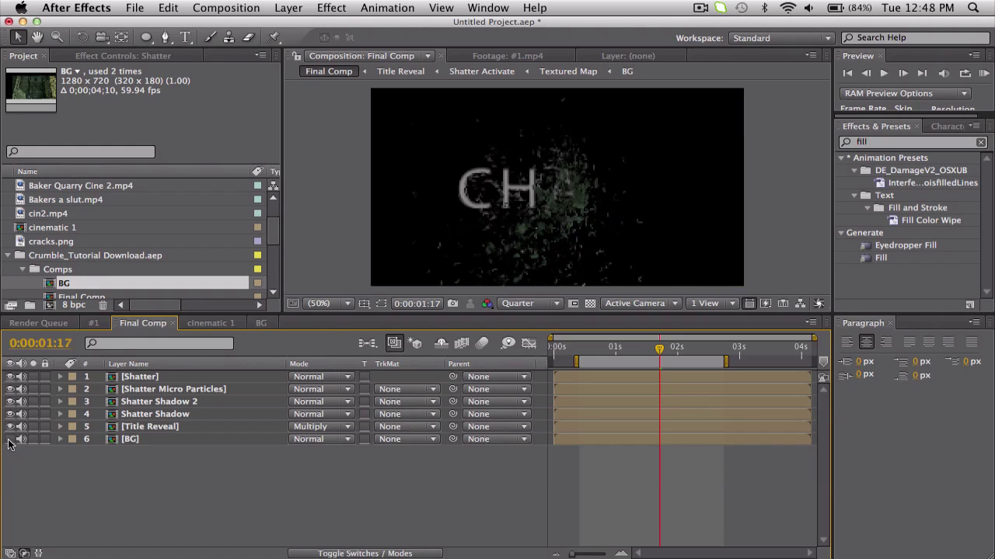
{"action": "left_click", "coordinate": [156, 441]}
{"action": "key", "text": "Delete"}
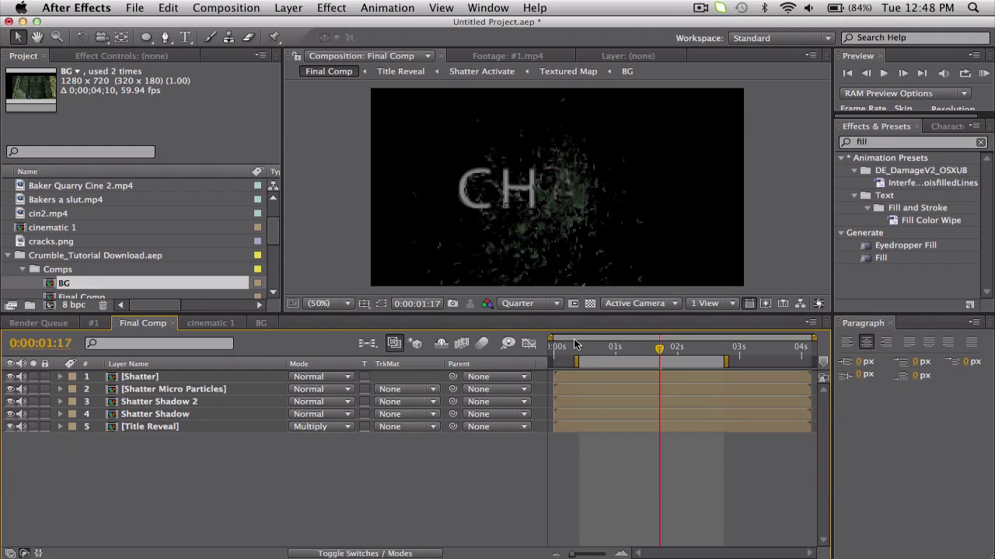
Scrub Final Comp to preview the title crumbling over black, checking the Title Reveal layer.
{"action": "left_click", "coordinate": [598, 351]}
{"action": "left_click_drag", "start_coordinate": [599, 351], "coordinate": [691, 353]}
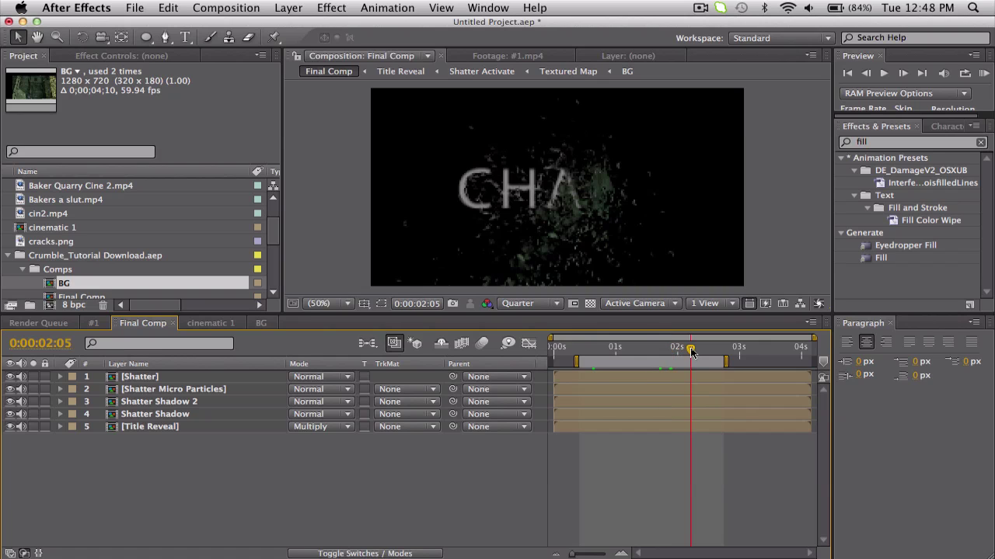
{"action": "left_click", "coordinate": [166, 426]}
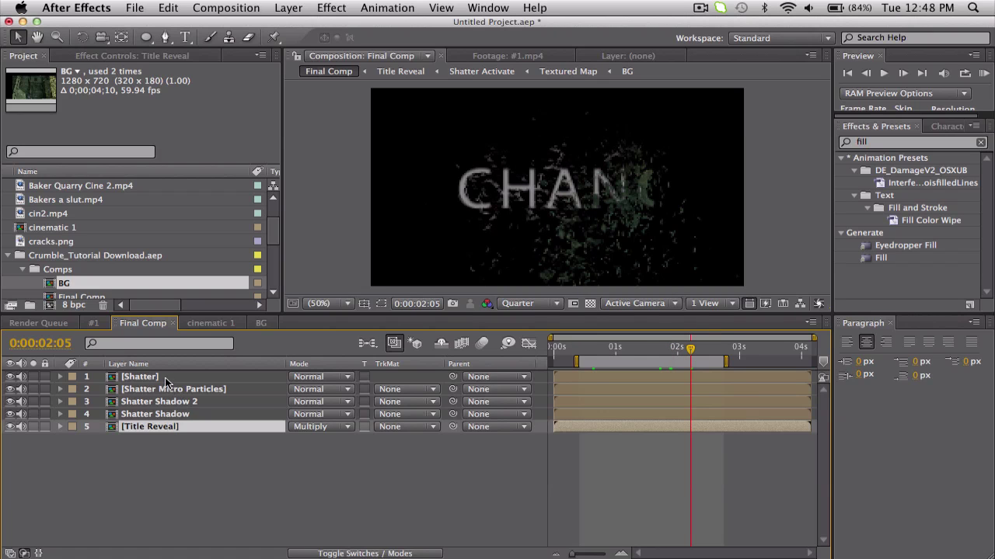
{"action": "left_click", "coordinate": [165, 378], "text": "shift"}
{"action": "left_click", "coordinate": [180, 445]}
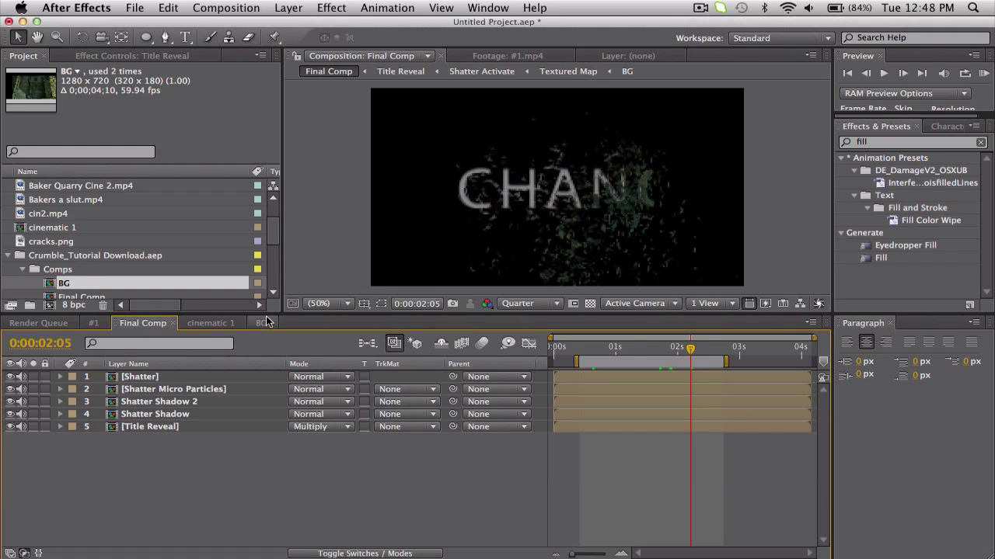
Add Final Comp as a layer above #1.mp4 in cinematic 1, then scrub from 1;08 to preview the title.
{"action": "left_click", "coordinate": [225, 319]}
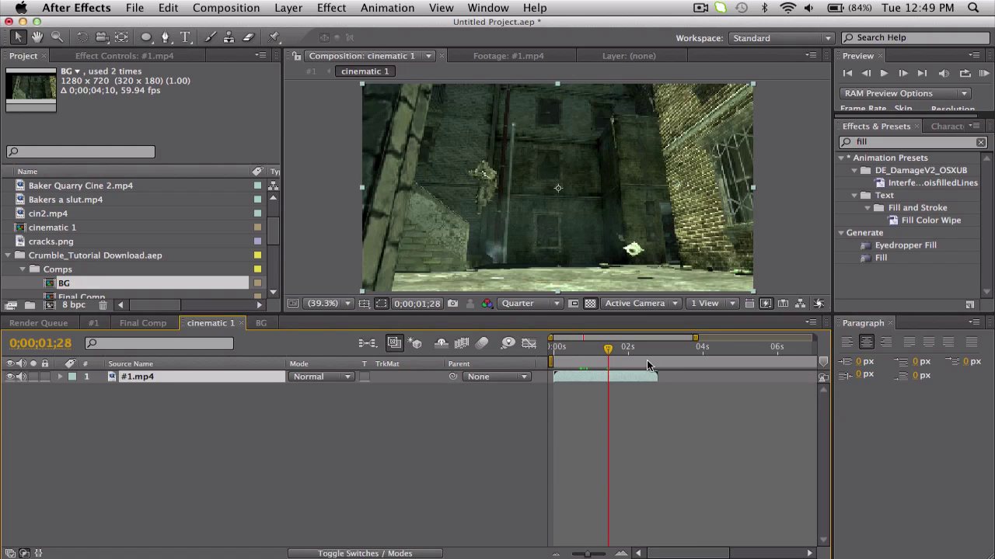
{"action": "scroll", "coordinate": [168, 232], "scroll_direction": "down", "scroll_amount": 2}
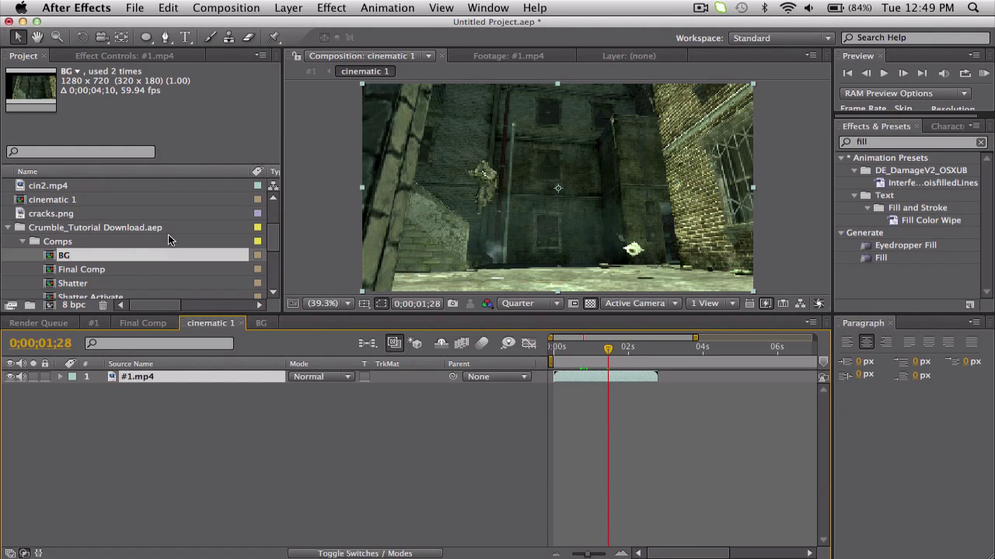
{"action": "left_click_drag", "start_coordinate": [100, 276], "coordinate": [146, 376]}
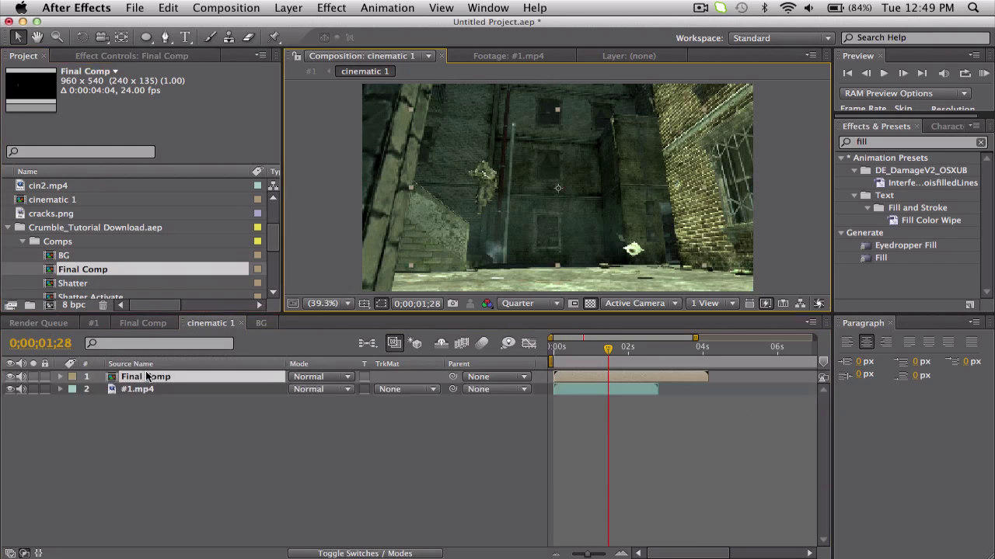
{"action": "left_click", "coordinate": [596, 352]}
{"action": "left_click_drag", "start_coordinate": [596, 351], "coordinate": [609, 351]}
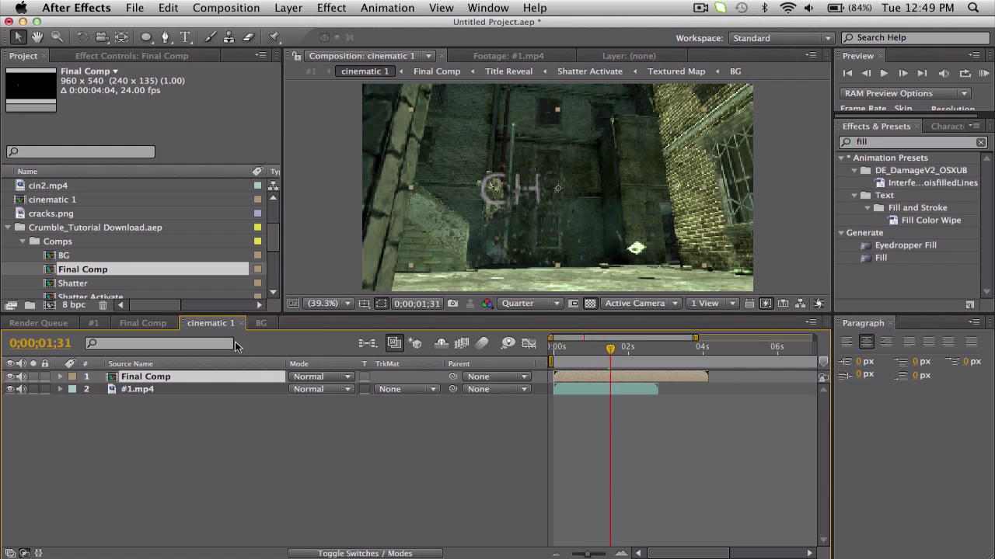
Inside Final Comp, switch the Title Reveal layer's blend mode from Multiply to Normal.
{"action": "double_click", "coordinate": [168, 376]}
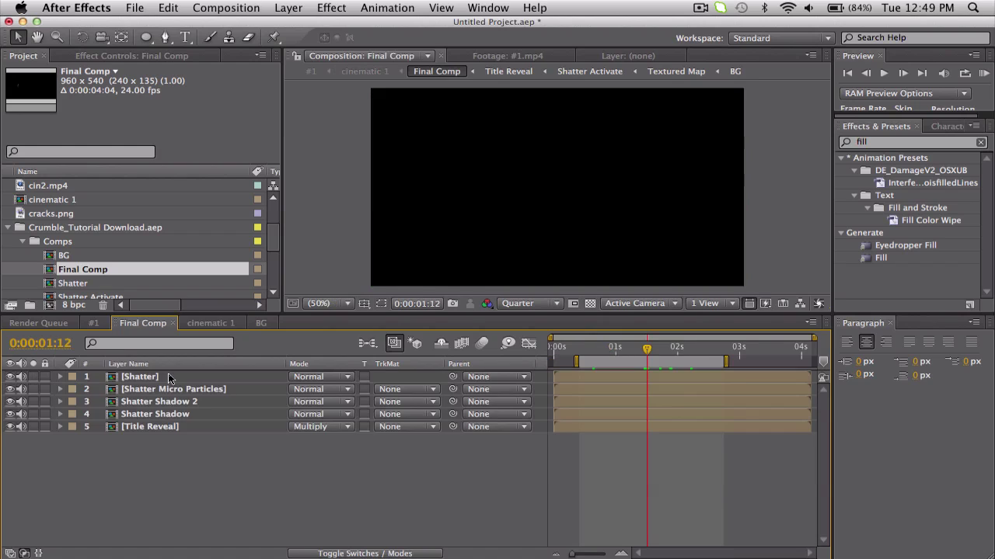
{"action": "left_click", "coordinate": [171, 428]}
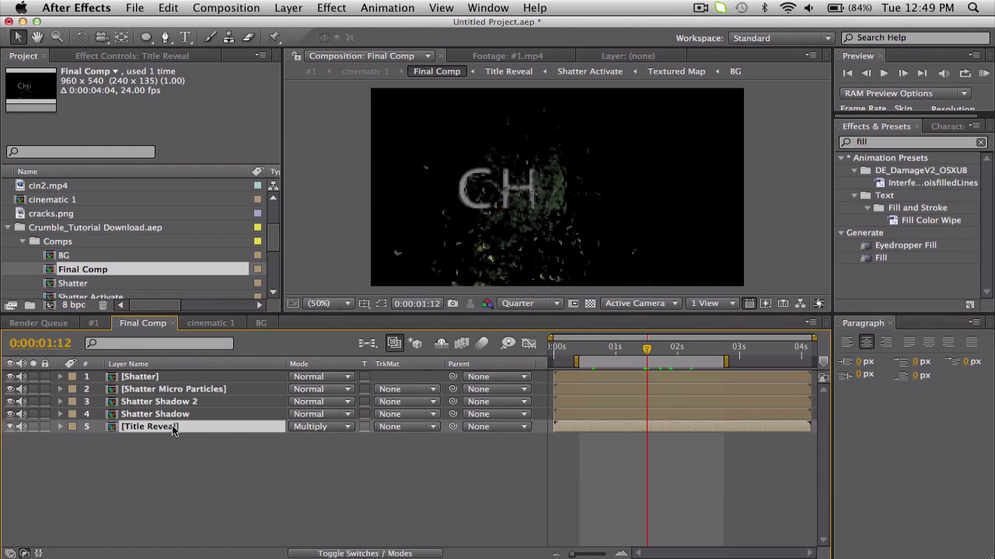
{"action": "left_click", "coordinate": [314, 426]}
{"action": "left_click", "coordinate": [308, 375]}
Apply a Fill effect to Title Reveal with the colour set to 161616.
{"action": "left_click_drag", "start_coordinate": [880, 257], "coordinate": [218, 427]}
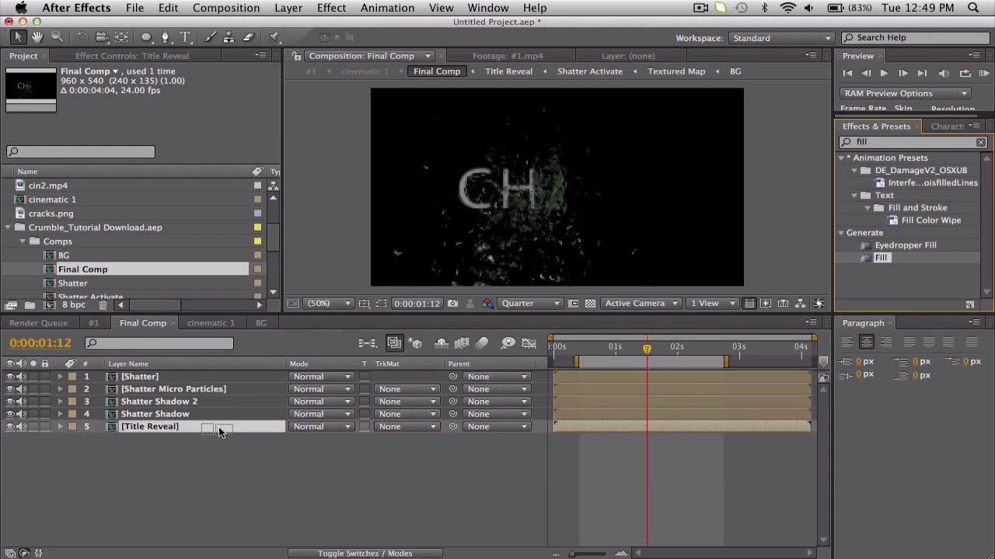
{"action": "left_click", "coordinate": [138, 133]}
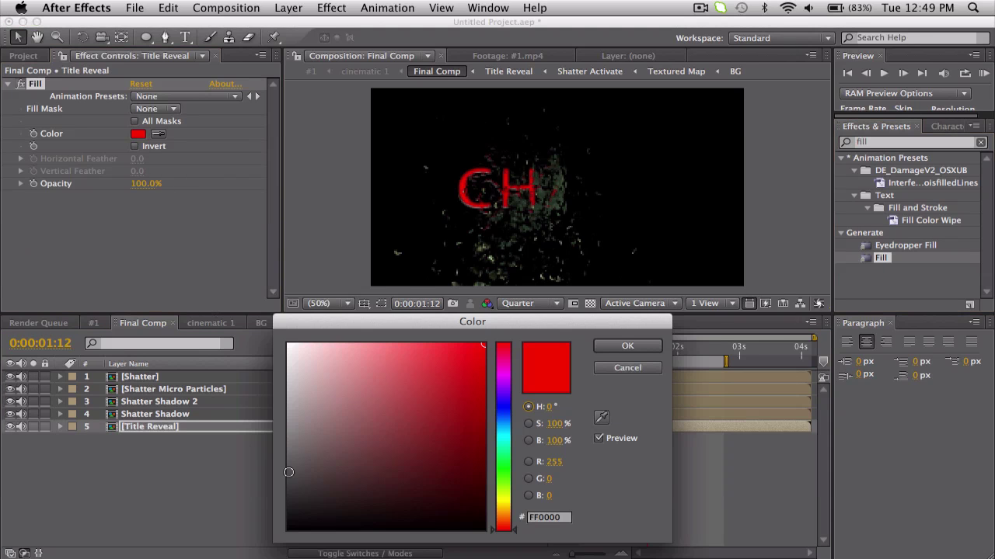
{"action": "mouse_move", "coordinate": [288, 472]}
{"action": "left_mouse_down"}
{"action": "mouse_move", "coordinate": [290, 495]}
{"action": "mouse_move", "coordinate": [270, 514]}
{"action": "left_mouse_up"}
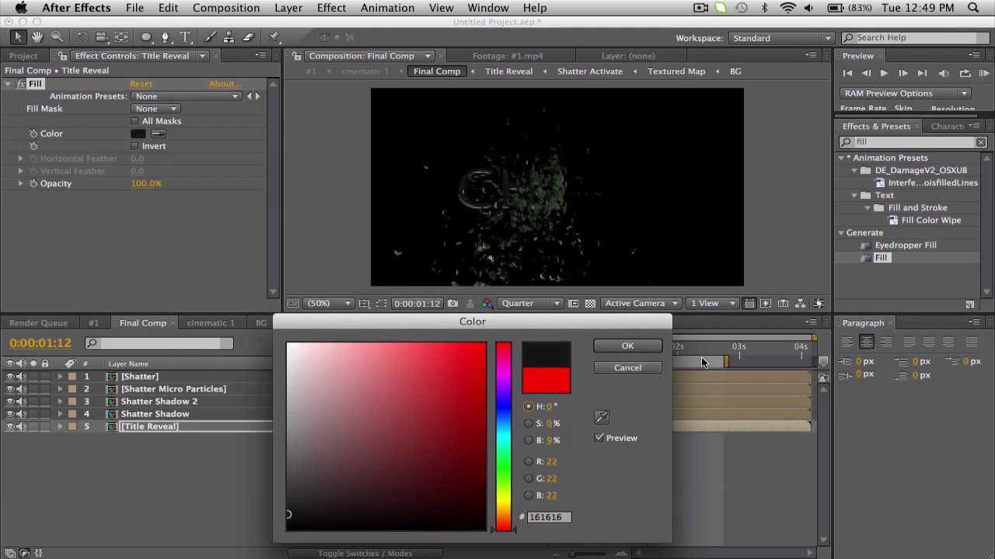
{"action": "left_click", "coordinate": [627, 346]}
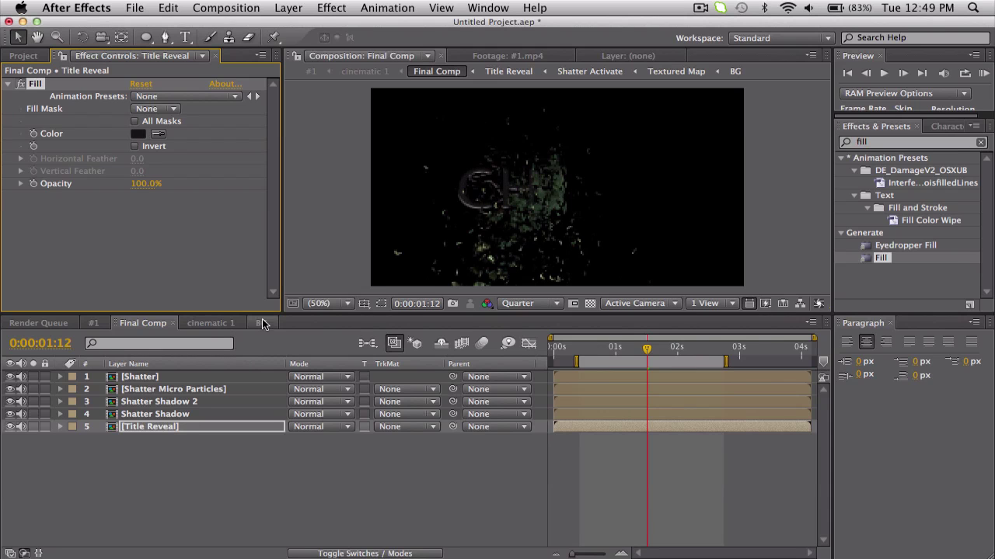
Back in cinematic 1, view the composition at 100% magnification and Full resolution.
{"action": "left_click", "coordinate": [220, 324]}
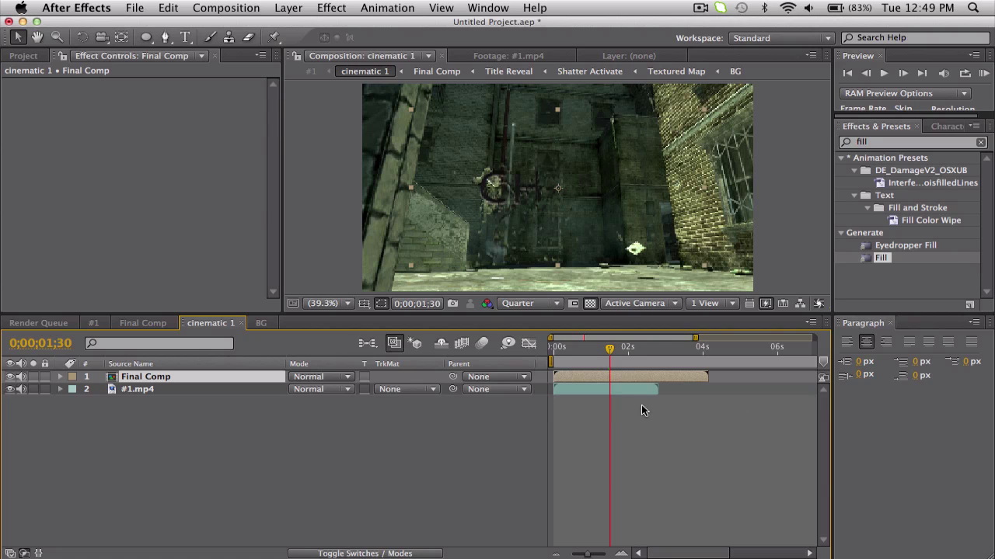
{"action": "left_click", "coordinate": [336, 302]}
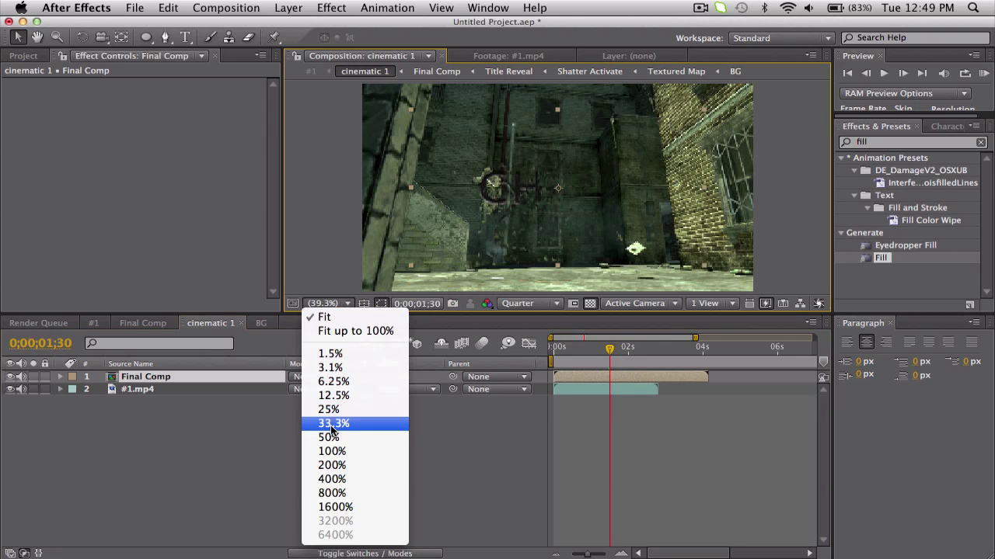
{"action": "left_click", "coordinate": [332, 451]}
{"action": "left_click", "coordinate": [523, 303]}
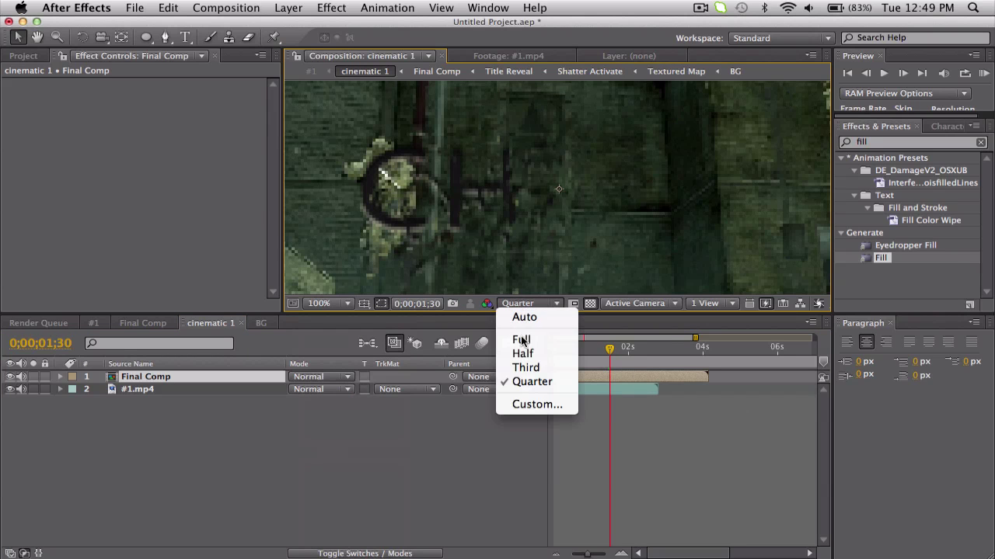
{"action": "left_click", "coordinate": [522, 340]}
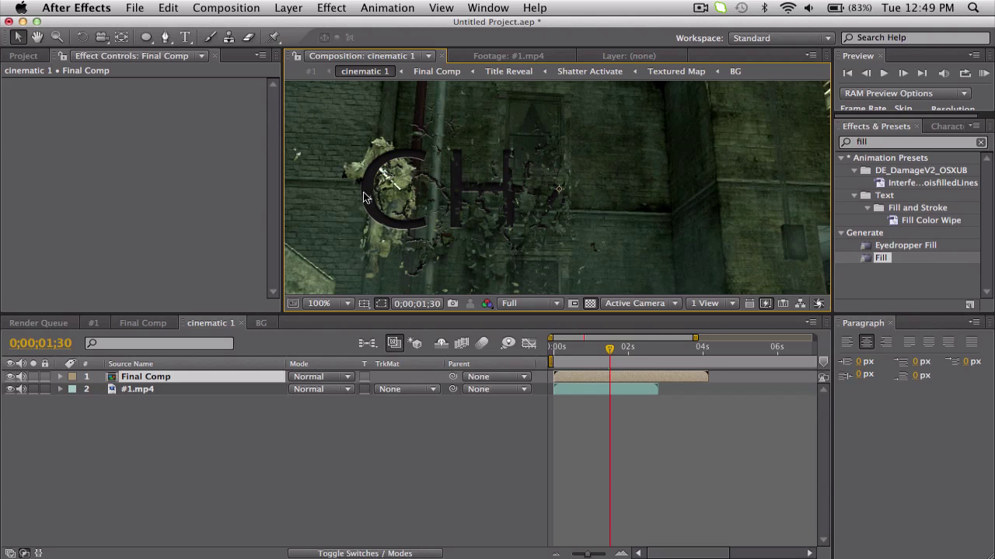
Move the current time to 1;48 and set the viewer magnification to Fit.
{"action": "left_click", "coordinate": [621, 350]}
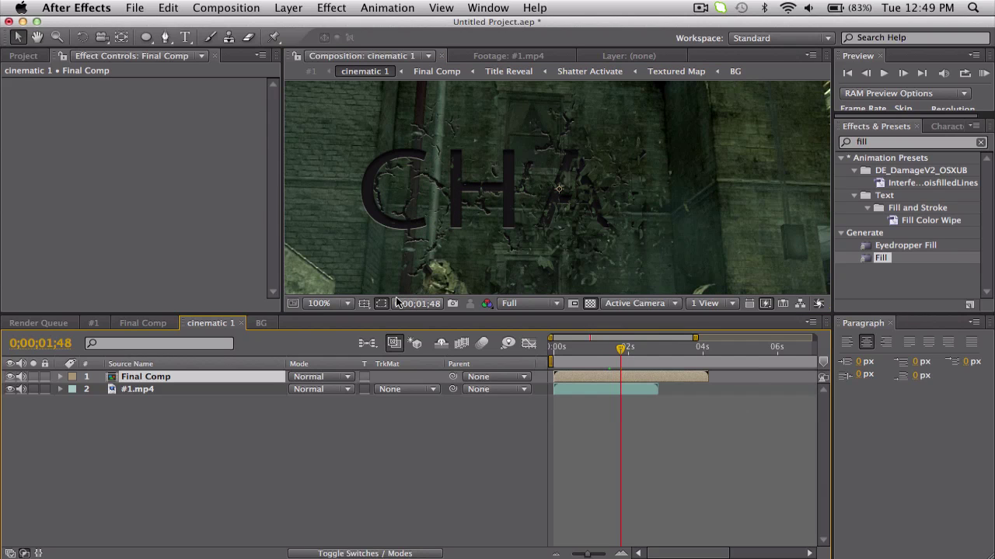
{"action": "left_click", "coordinate": [348, 303]}
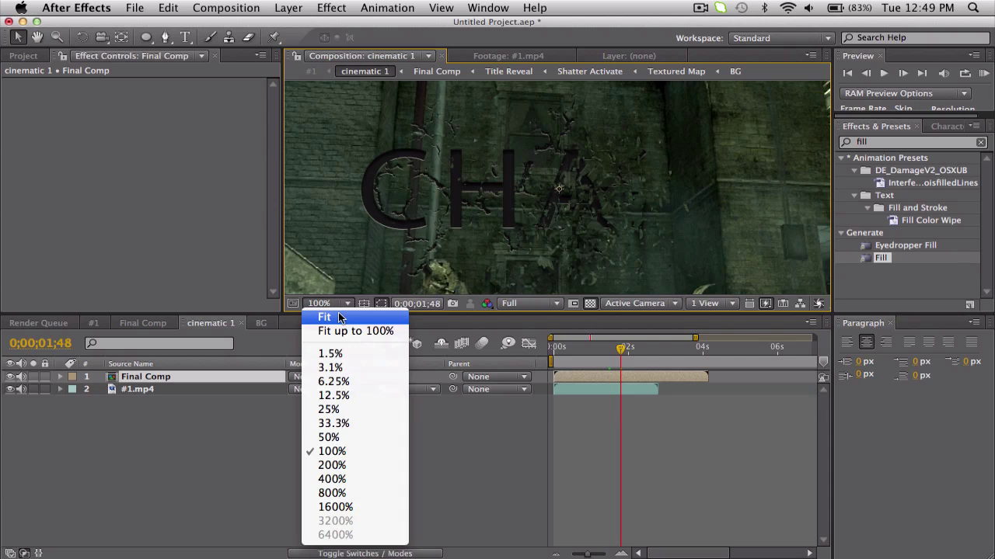
{"action": "left_click", "coordinate": [342, 314]}
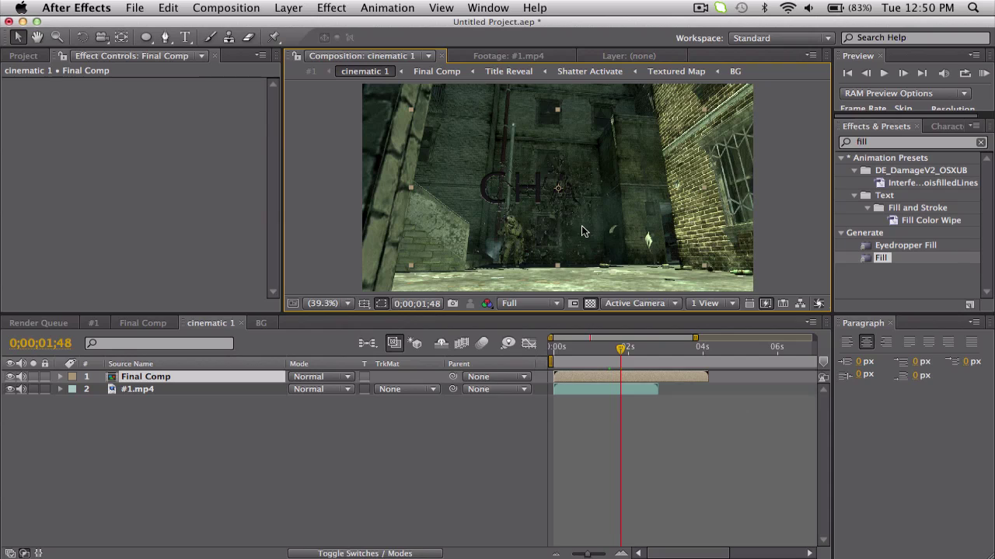
Apply Effect > Distort > Corner Pin to the Final Comp layer.
{"action": "left_click", "coordinate": [217, 377]}
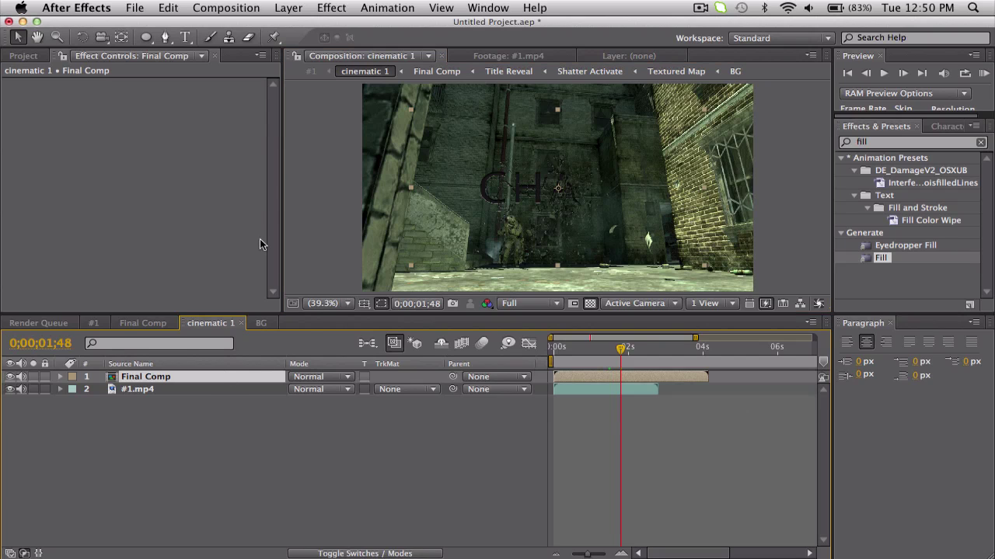
{"action": "left_click", "coordinate": [288, 8]}
{"action": "mouse_move", "coordinate": [331, 7]}
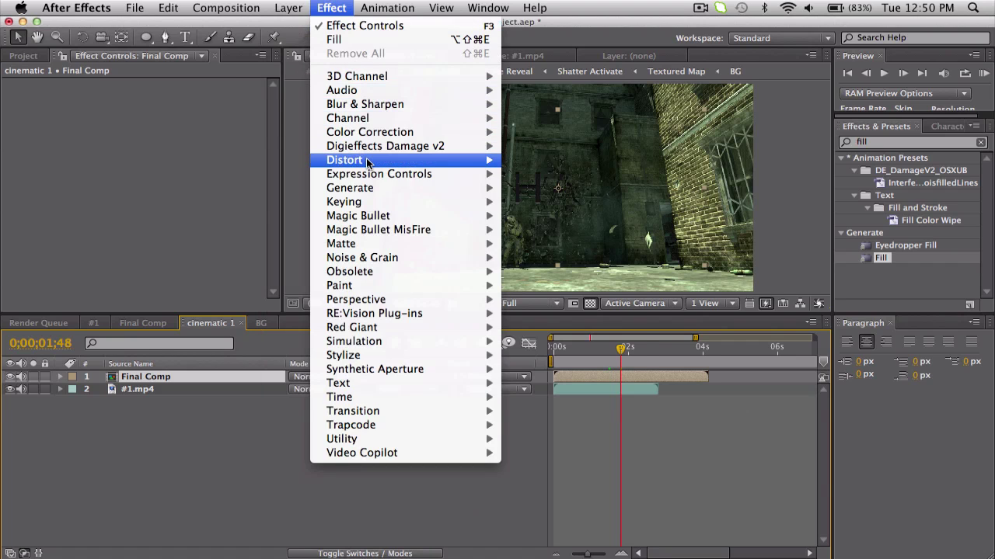
{"action": "mouse_move", "coordinate": [366, 160]}
{"action": "left_click", "coordinate": [597, 292]}
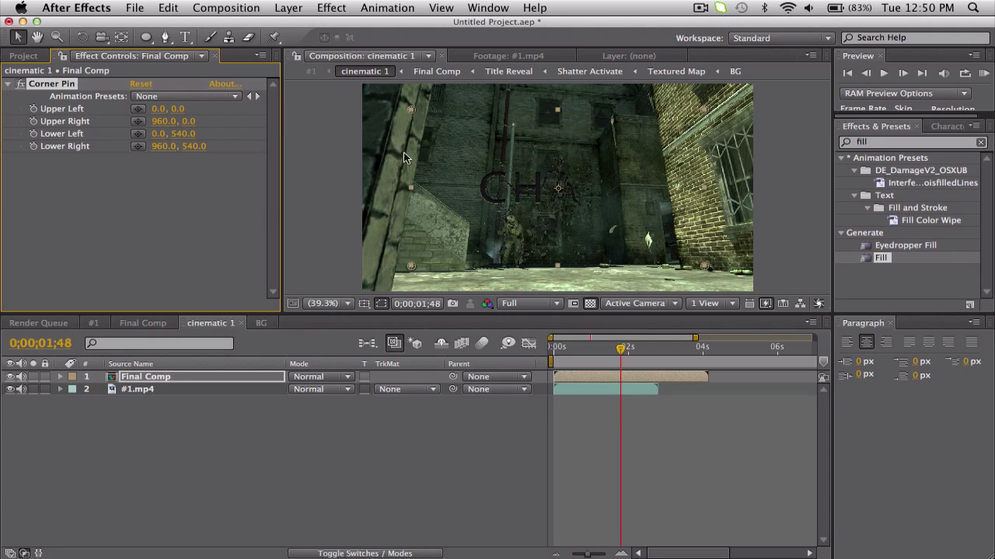
Drag the upper-left corner pin in to 10.2, 94.1, checking the result with Solo.
{"action": "left_click_drag", "start_coordinate": [414, 115], "coordinate": [374, 115]}
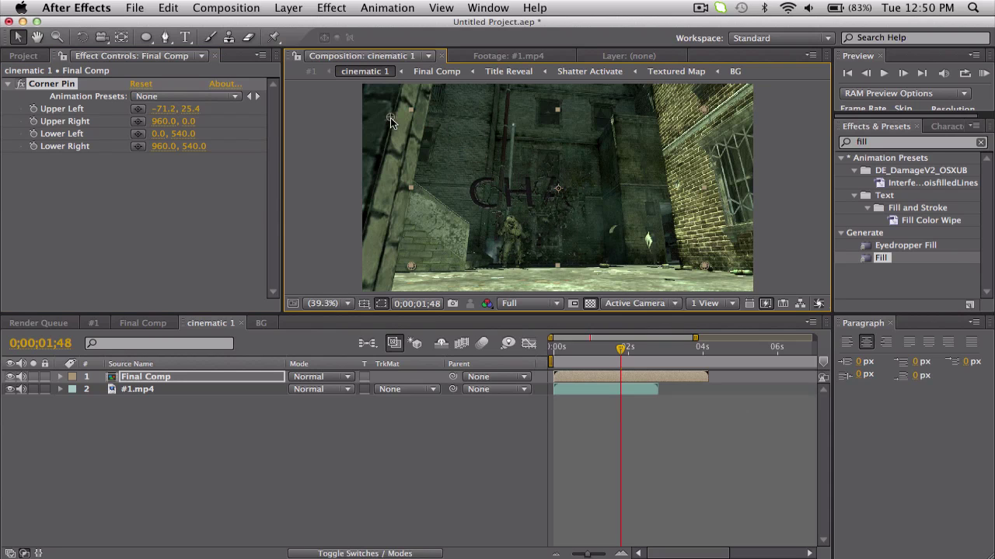
{"action": "left_click", "coordinate": [32, 377]}
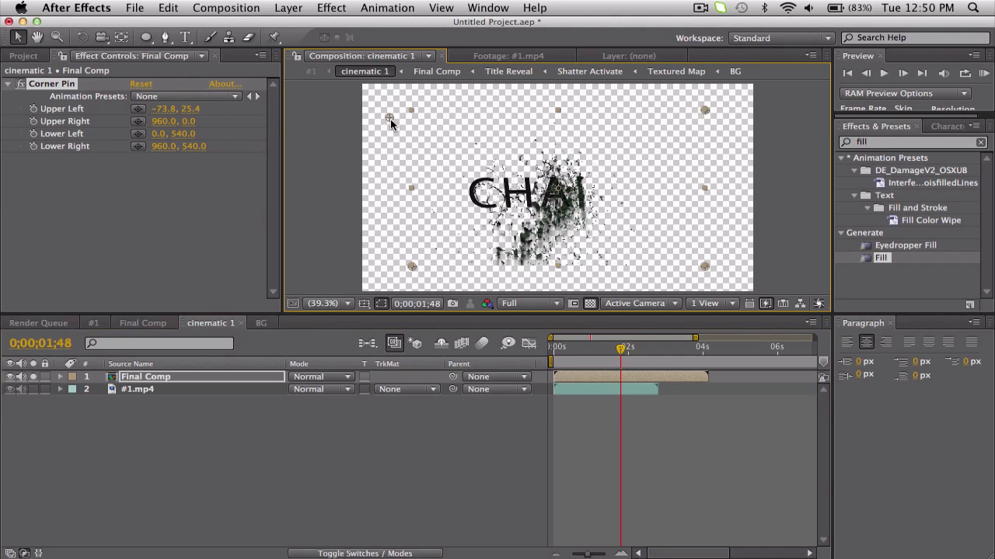
{"action": "left_click_drag", "start_coordinate": [390, 119], "coordinate": [415, 138]}
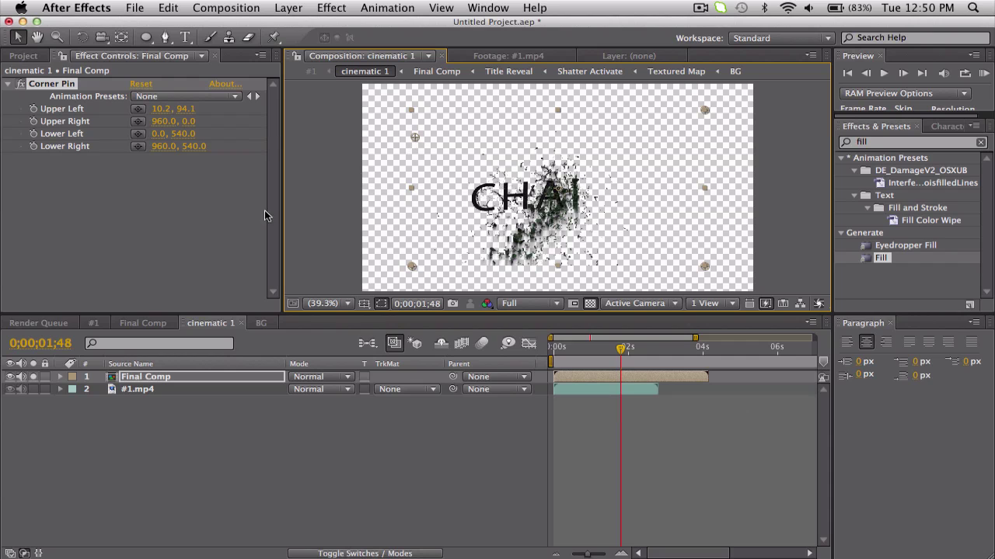
{"action": "left_click", "coordinate": [33, 376]}
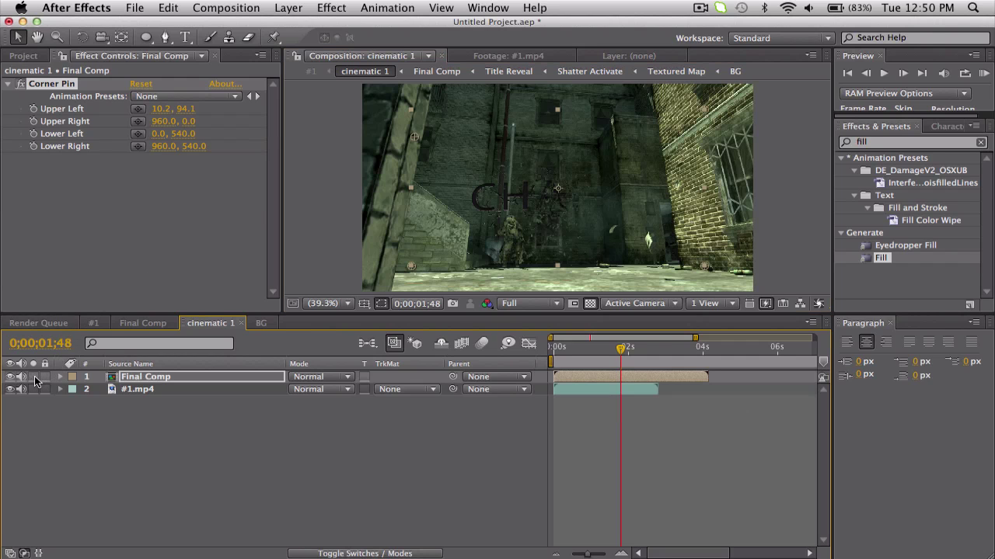
Set the preview to Half resolution and the viewer zoom to 100%.
{"action": "left_click", "coordinate": [529, 304]}
{"action": "left_click", "coordinate": [519, 353]}
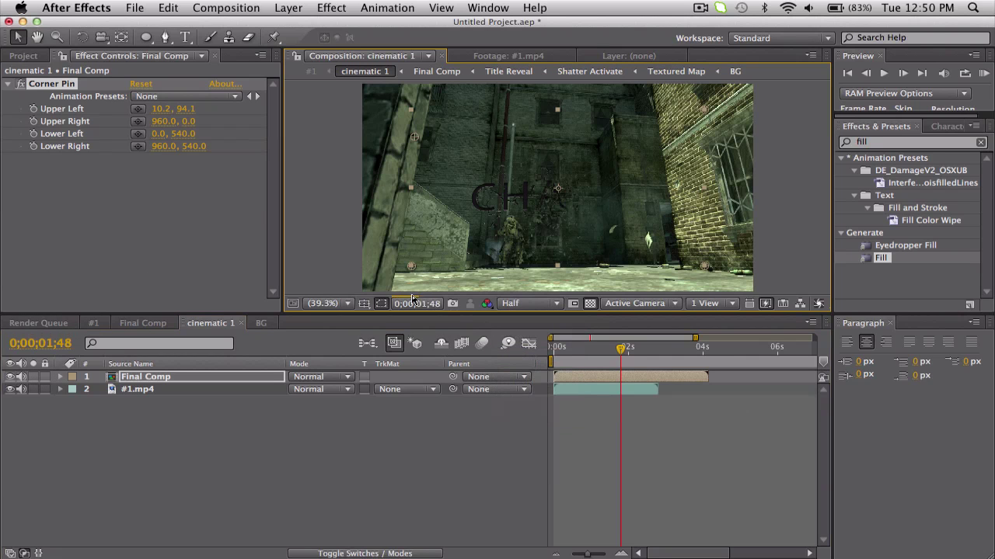
{"action": "left_click", "coordinate": [343, 303]}
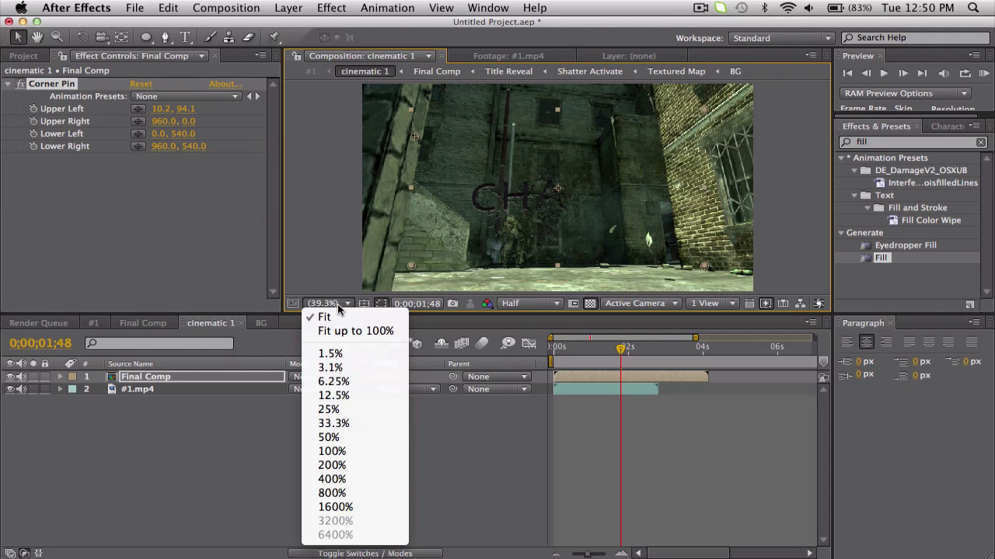
{"action": "left_click", "coordinate": [342, 452]}
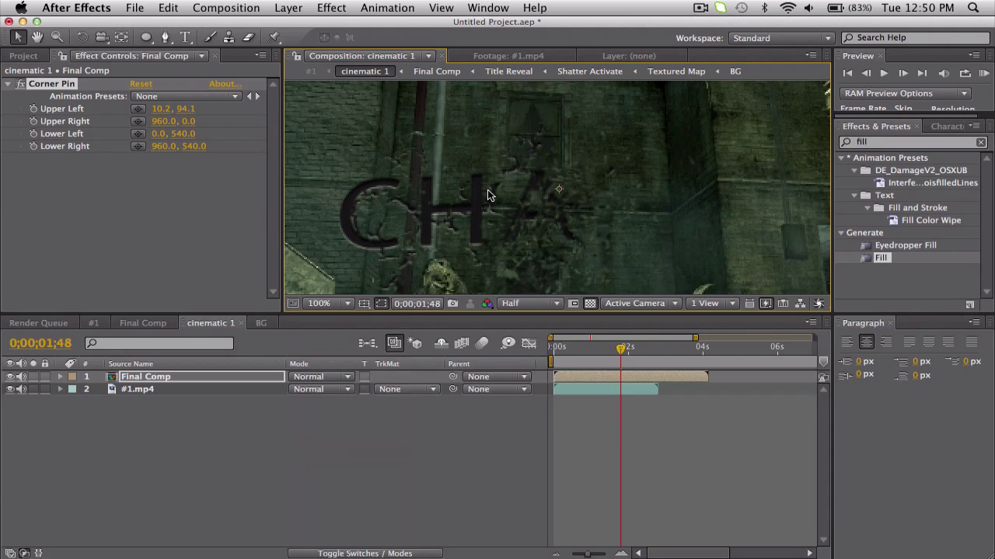
Pin the upper-left corner onto the wall and raise the lower-left corner to 265, 296.
{"action": "key", "text": "h"}
{"action": "left_click_drag", "start_coordinate": [488, 194], "coordinate": [617, 274]}
{"action": "key", "text": "v"}
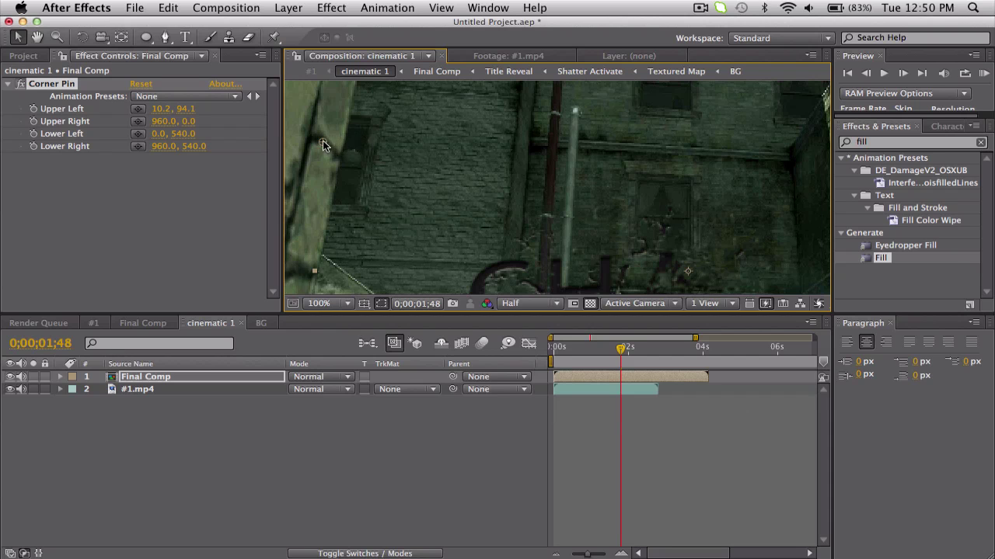
{"action": "left_click_drag", "start_coordinate": [323, 142], "coordinate": [544, 97]}
{"action": "key", "text": "h"}
{"action": "left_click_drag", "start_coordinate": [528, 233], "coordinate": [544, 106]}
{"action": "key", "text": "v"}
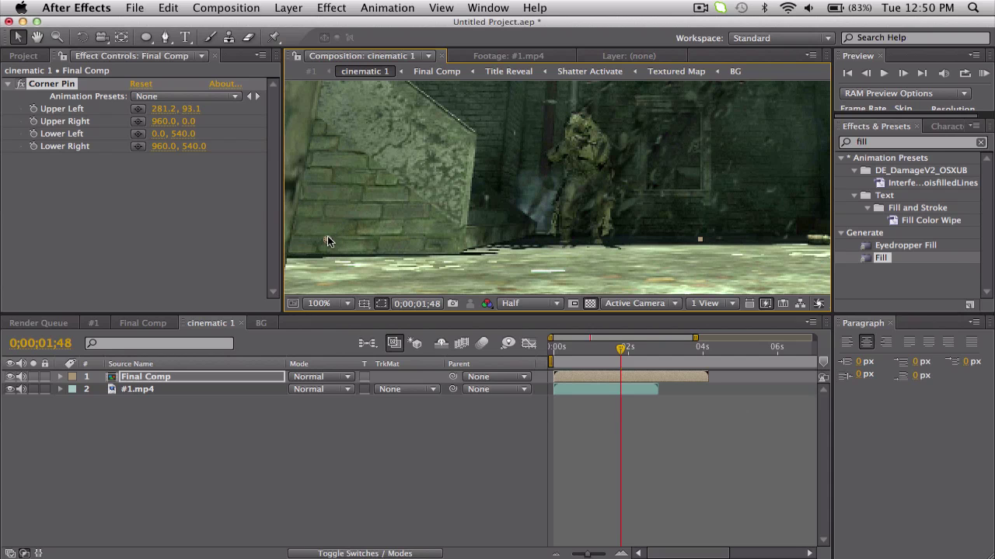
{"action": "left_click_drag", "start_coordinate": [327, 235], "coordinate": [522, 160]}
{"action": "key", "text": "h"}
{"action": "left_click_drag", "start_coordinate": [659, 152], "coordinate": [546, 257]}
{"action": "key", "text": "v"}
{"action": "left_click_drag", "start_coordinate": [399, 253], "coordinate": [407, 153]}
Set the lower-right corner pin on the wall's bottom-right edge.
{"action": "left_click_drag", "start_coordinate": [469, 178], "coordinate": [538, 185]}
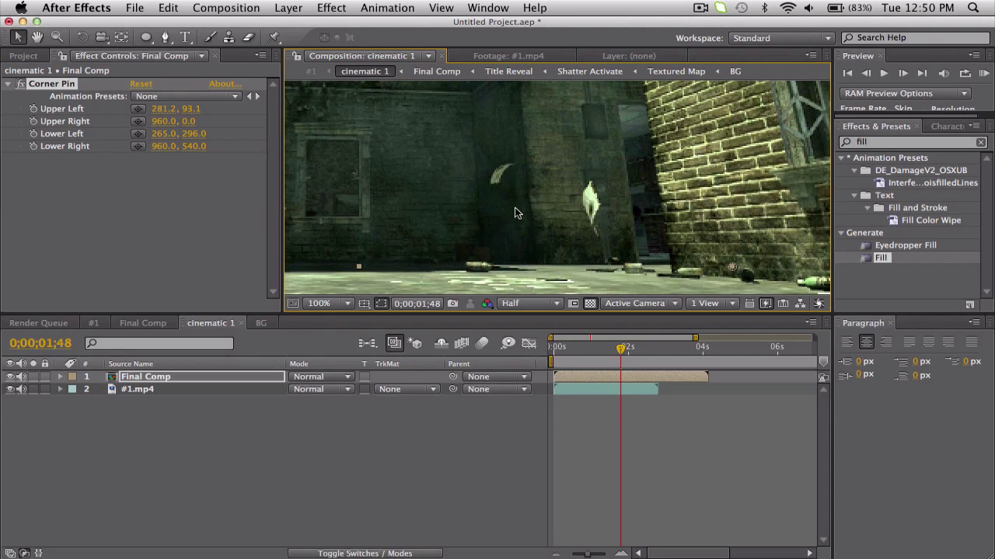
{"action": "key", "text": "h"}
{"action": "left_click_drag", "start_coordinate": [555, 219], "coordinate": [506, 238]}
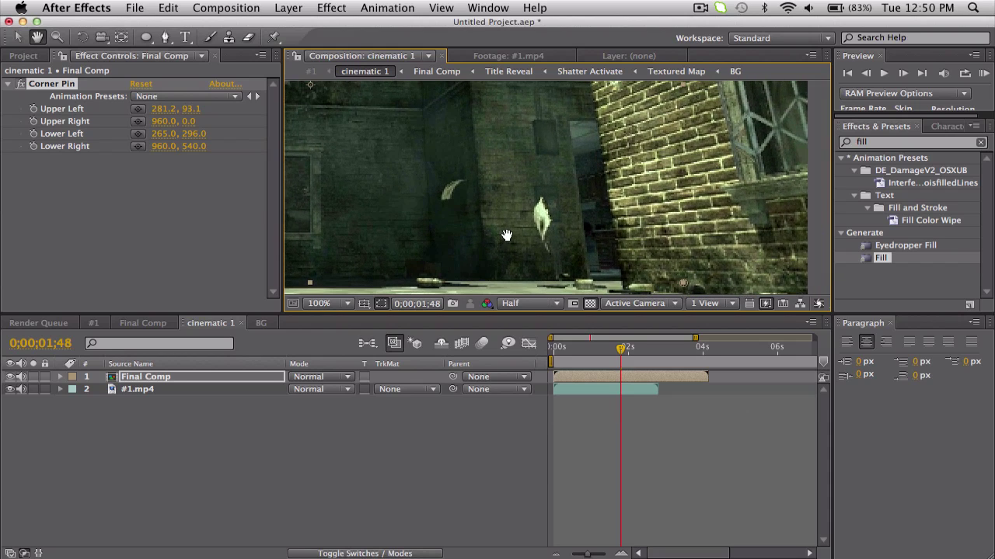
{"action": "key", "text": "v"}
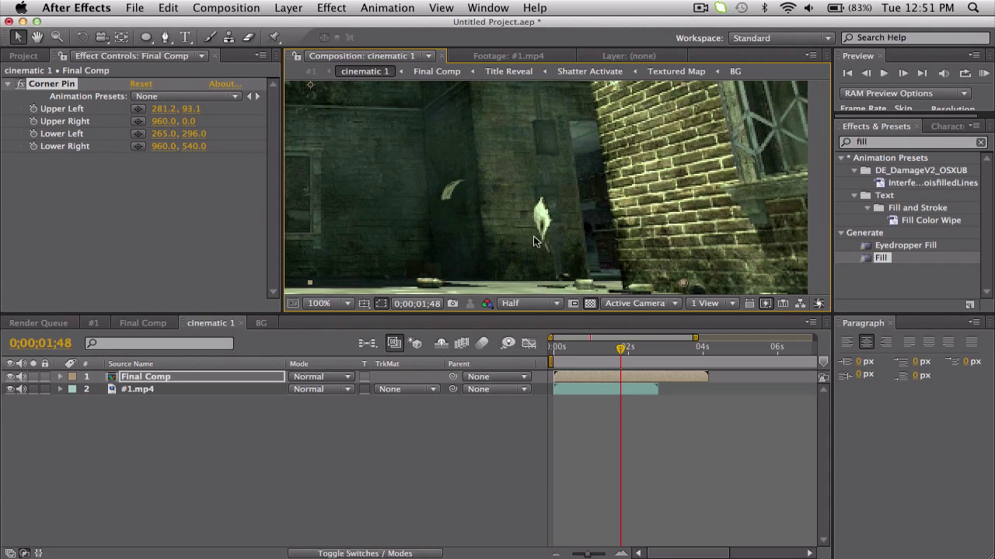
{"action": "key", "text": "h"}
{"action": "left_click_drag", "start_coordinate": [534, 235], "coordinate": [519, 190]}
{"action": "key", "text": "v"}
{"action": "left_click_drag", "start_coordinate": [650, 239], "coordinate": [471, 130]}
{"action": "key", "text": "h"}
{"action": "left_click_drag", "start_coordinate": [547, 177], "coordinate": [707, 259]}
{"action": "key", "text": "v"}
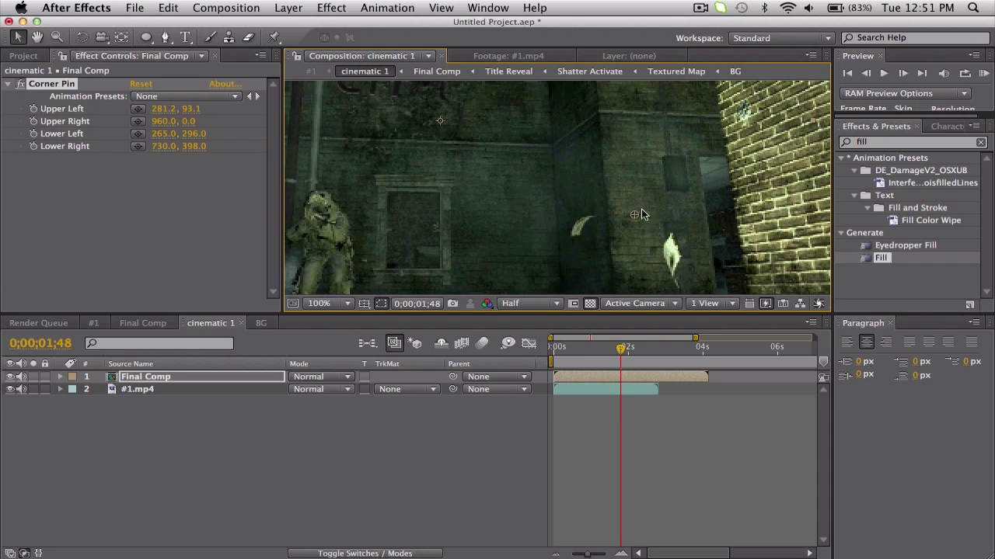
{"action": "left_click_drag", "start_coordinate": [636, 216], "coordinate": [549, 145]}
Set the upper-right pin on the wall's top-right edge and fine-tune the corners.
{"action": "key", "text": "h"}
{"action": "left_click_drag", "start_coordinate": [694, 172], "coordinate": [571, 388]}
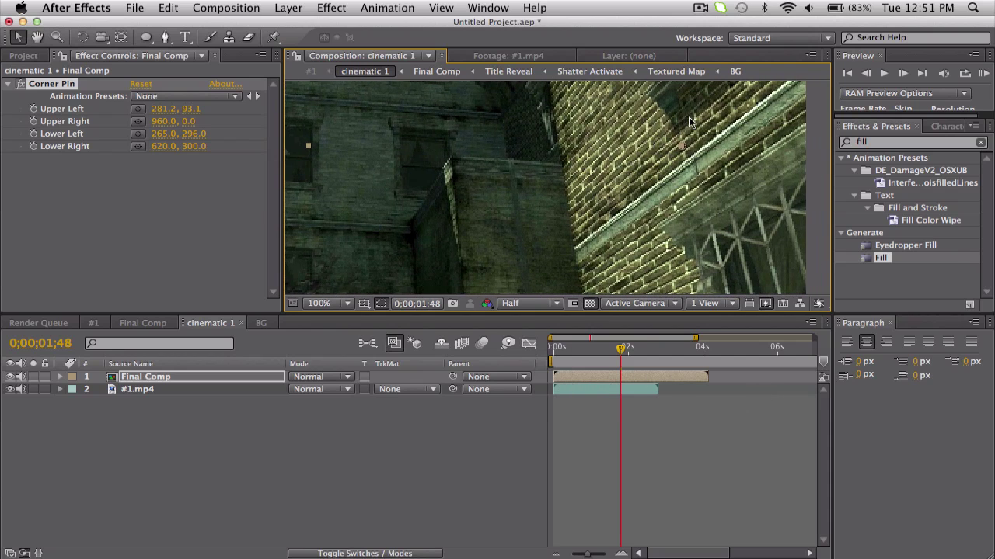
{"action": "left_click_drag", "start_coordinate": [673, 145], "coordinate": [404, 235]}
{"action": "left_click_drag", "start_coordinate": [649, 220], "coordinate": [770, 123]}
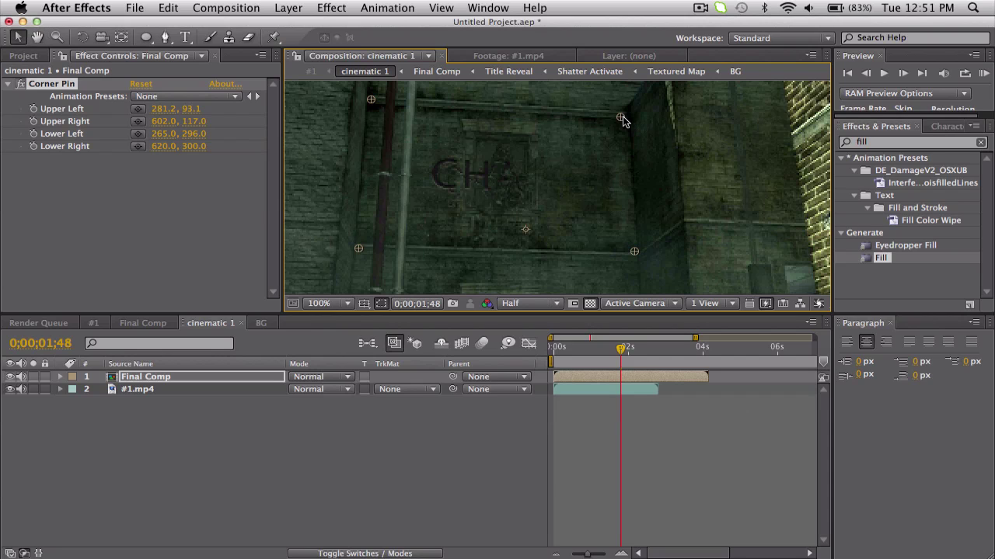
{"action": "left_click_drag", "start_coordinate": [622, 116], "coordinate": [625, 119]}
{"action": "left_click_drag", "start_coordinate": [359, 248], "coordinate": [357, 244]}
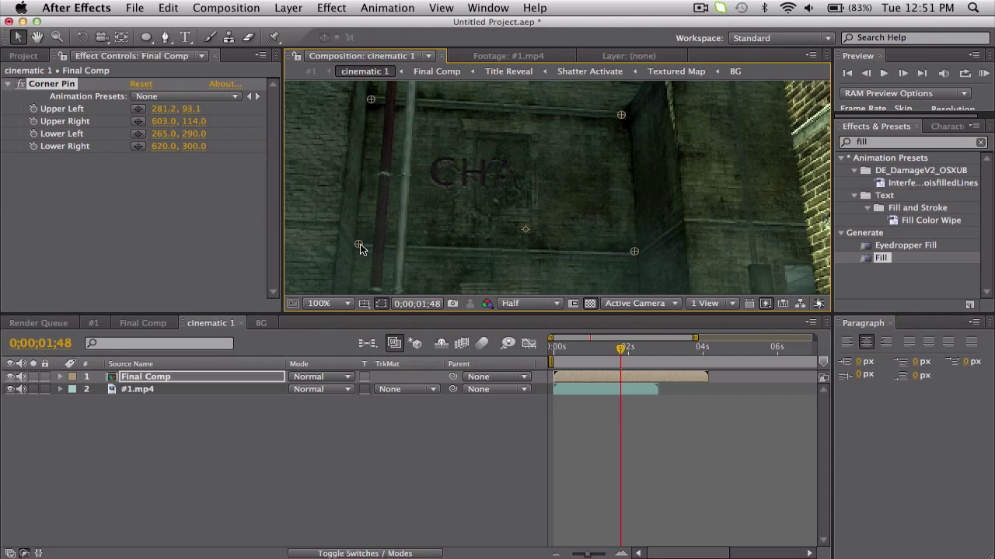
Toggle Solo on Final Comp to check it, then advance to about 2;30.
{"action": "left_click", "coordinate": [35, 377]}
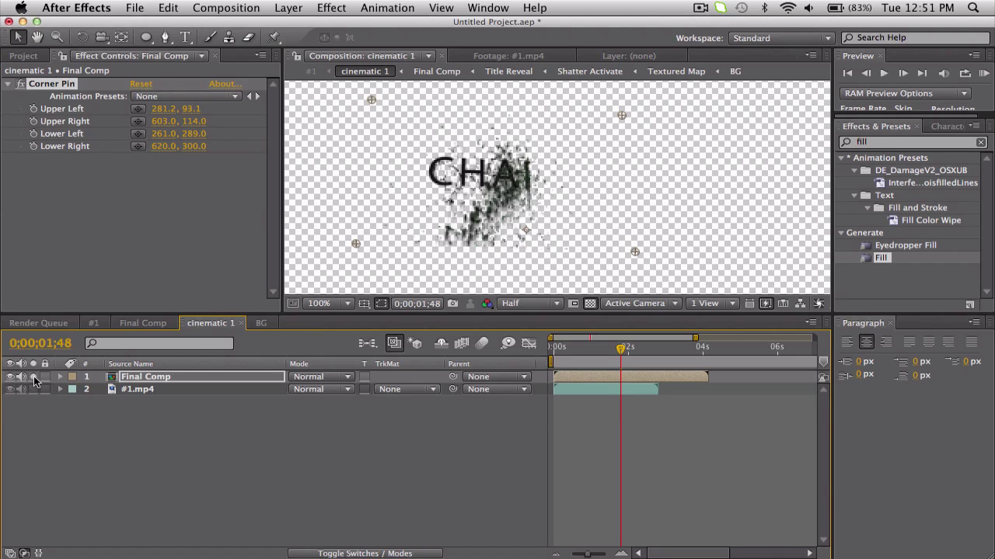
{"action": "left_click", "coordinate": [34, 376]}
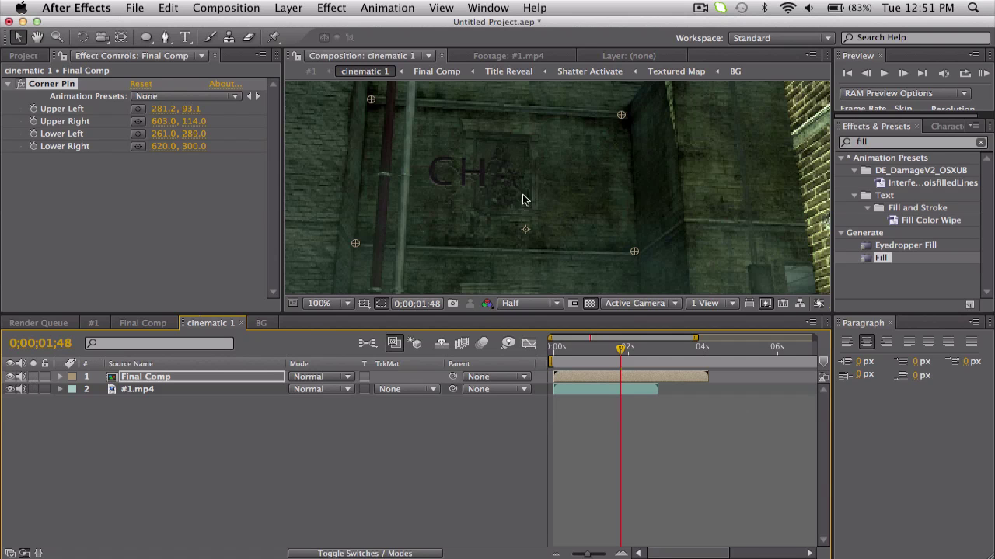
{"action": "left_click", "coordinate": [634, 351]}
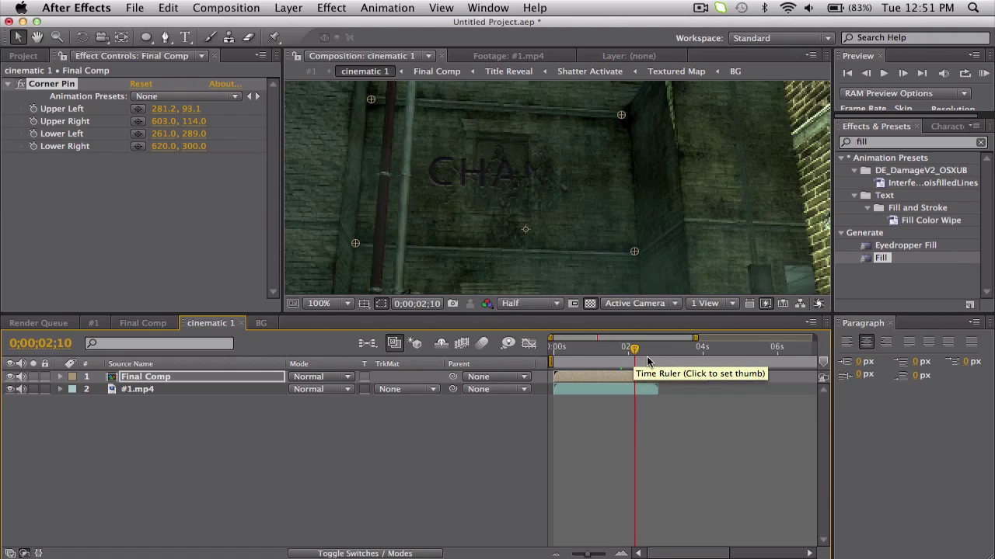
{"action": "left_click", "coordinate": [647, 352]}
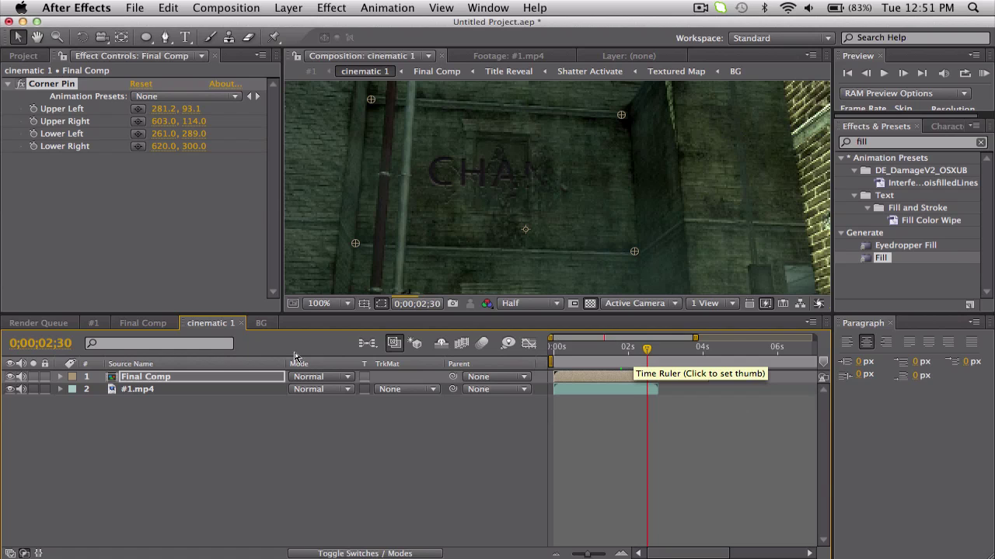
Scale the Final Comp layer to 95% and shift it about 25 px right.
{"action": "left_click", "coordinate": [231, 377]}
{"action": "key", "text": "s"}
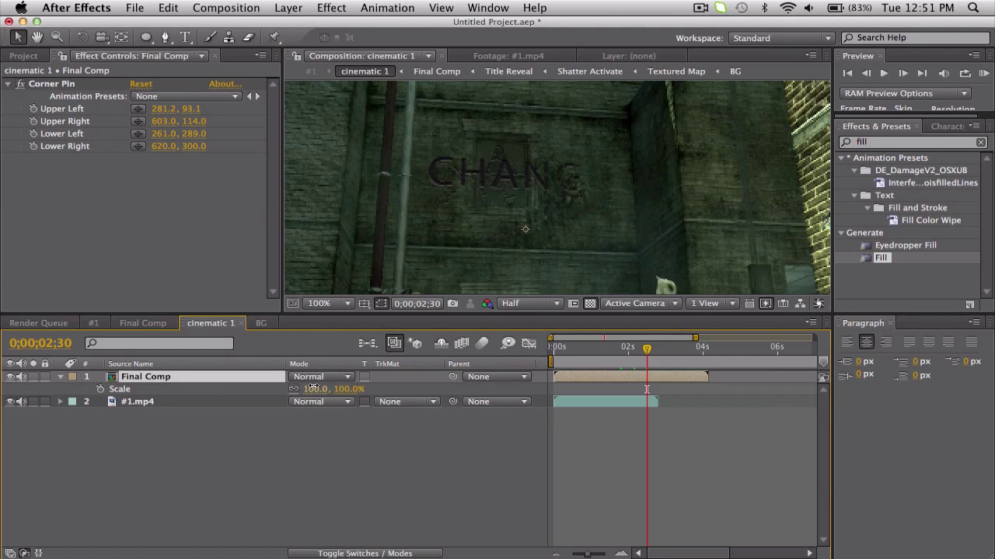
{"action": "mouse_move", "coordinate": [313, 389]}
{"action": "left_mouse_down"}
{"action": "mouse_move", "coordinate": [321, 388]}
{"action": "mouse_move", "coordinate": [294, 390]}
{"action": "mouse_move", "coordinate": [314, 390]}
{"action": "left_mouse_up"}
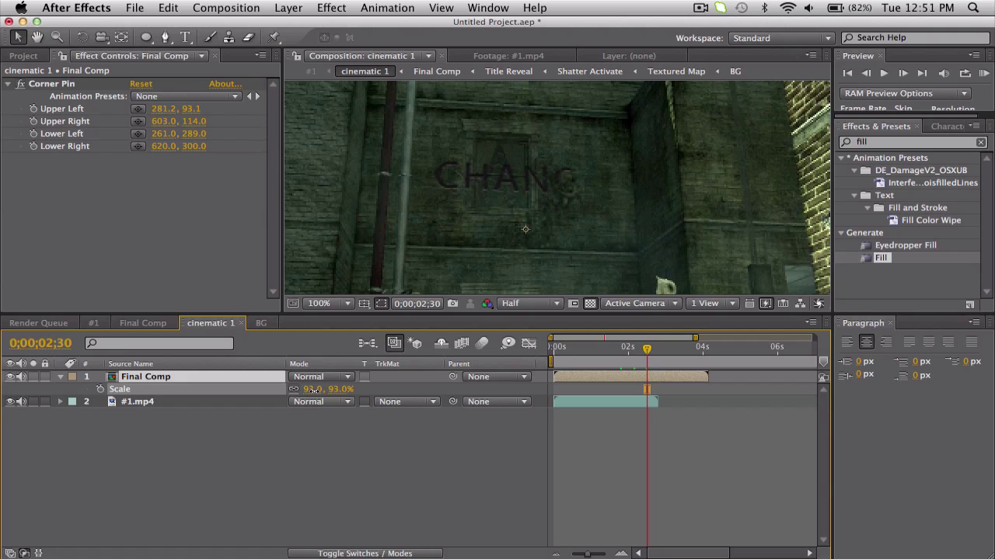
{"action": "mouse_move", "coordinate": [507, 191]}
{"action": "left_mouse_down"}
{"action": "mouse_move", "coordinate": [530, 189]}
{"action": "mouse_move", "coordinate": [522, 200]}
{"action": "mouse_move", "coordinate": [471, 191]}
{"action": "mouse_move", "coordinate": [514, 187]}
{"action": "left_mouse_up"}
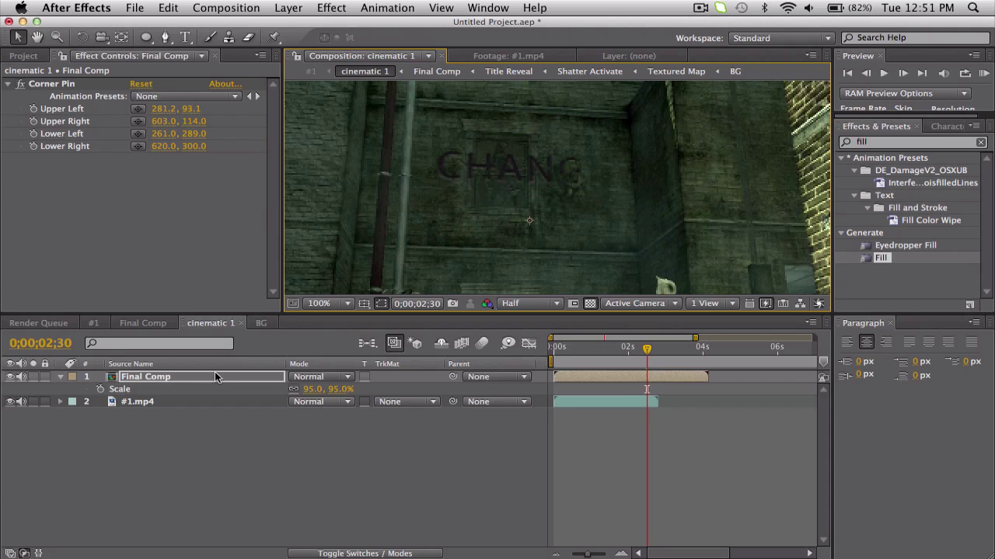
{"action": "key", "text": "Return"}
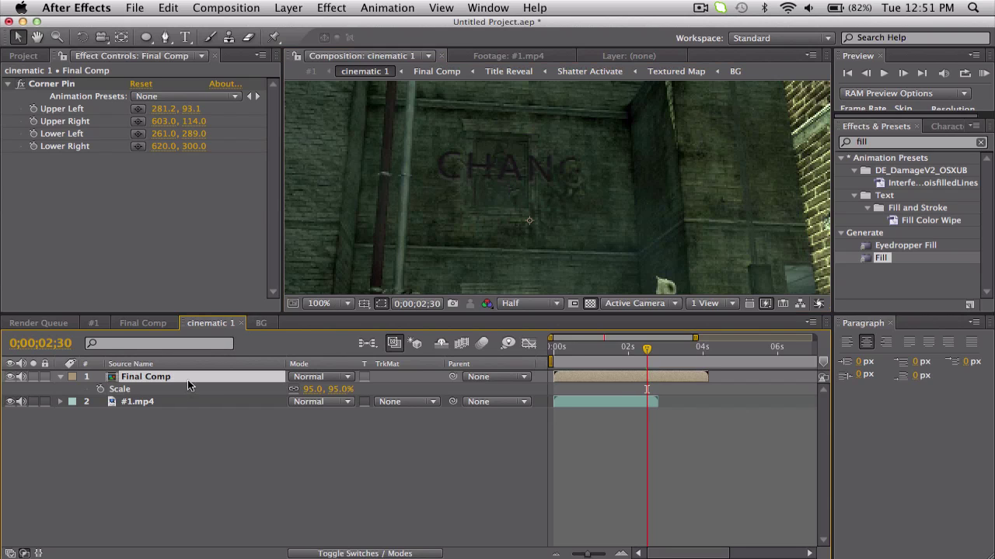
Return to around 1;18 and set the viewer magnification to Fit.
{"action": "left_click_drag", "start_coordinate": [588, 348], "coordinate": [601, 348]}
{"action": "left_click", "coordinate": [349, 303]}
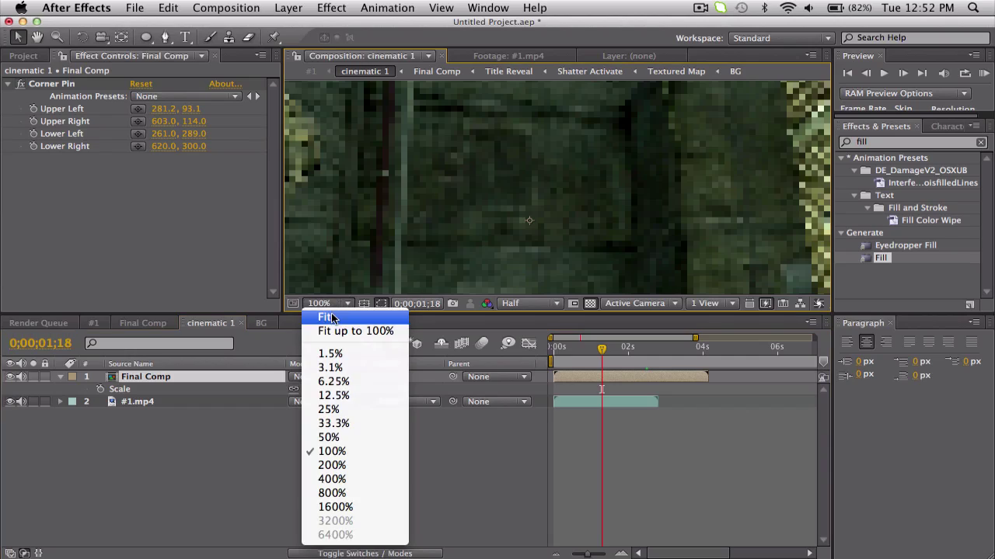
{"action": "left_click", "coordinate": [326, 316]}
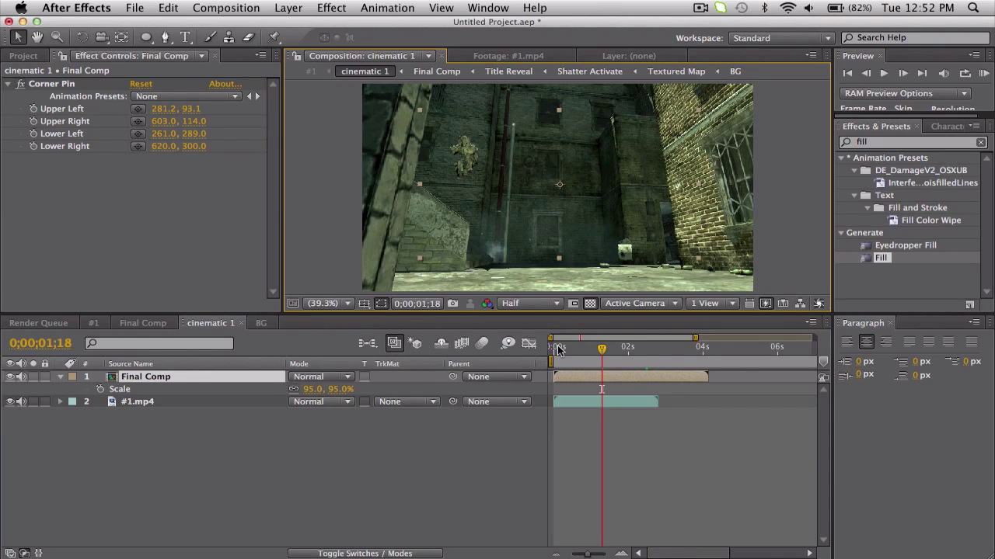
{"action": "key", "text": "ctrl+Left"}
{"action": "key", "text": "ctrl+Left"}
{"action": "key", "text": "ctrl+Left"}
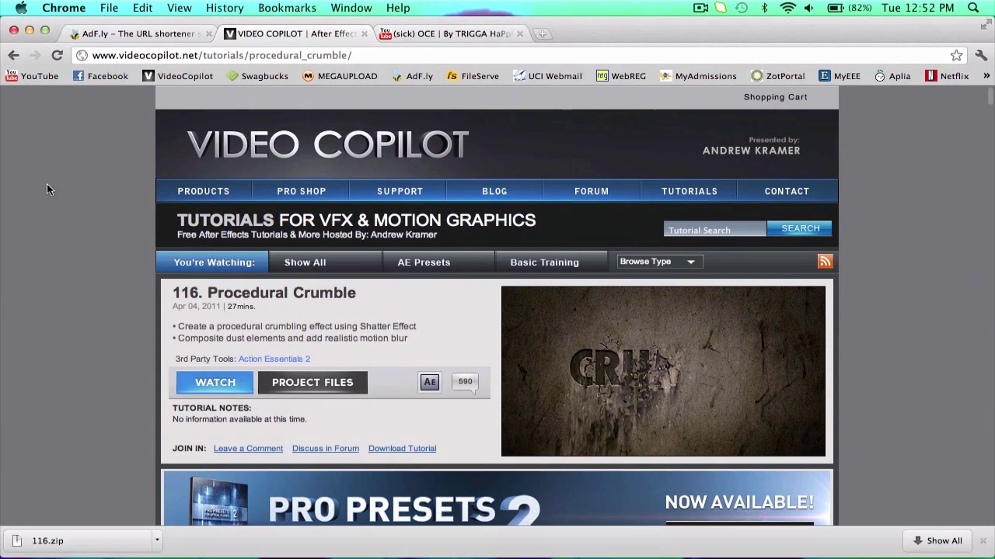
{"action": "scroll", "coordinate": [132, 316], "scroll_direction": "down", "scroll_amount": 8}
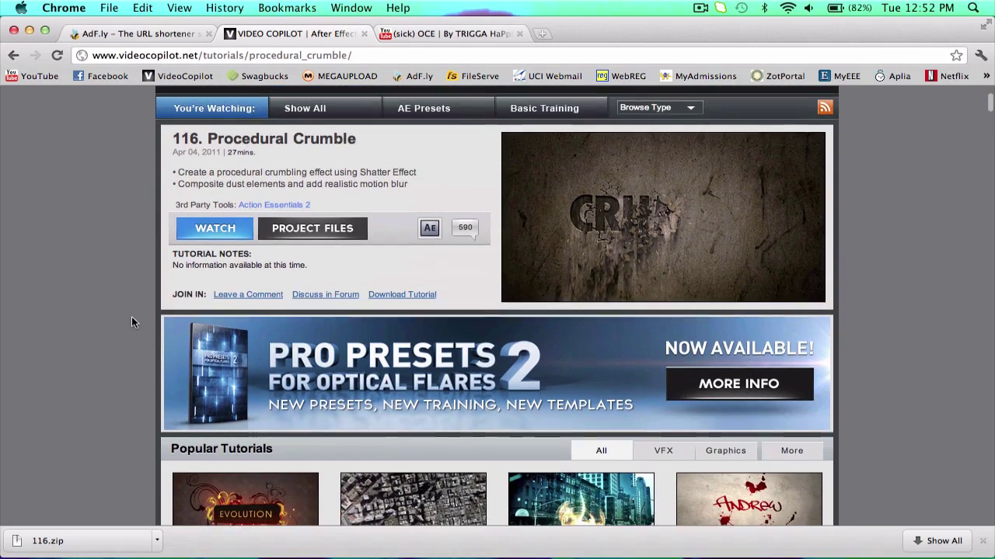
{"action": "scroll", "coordinate": [131, 316], "scroll_direction": "up", "scroll_amount": 5}
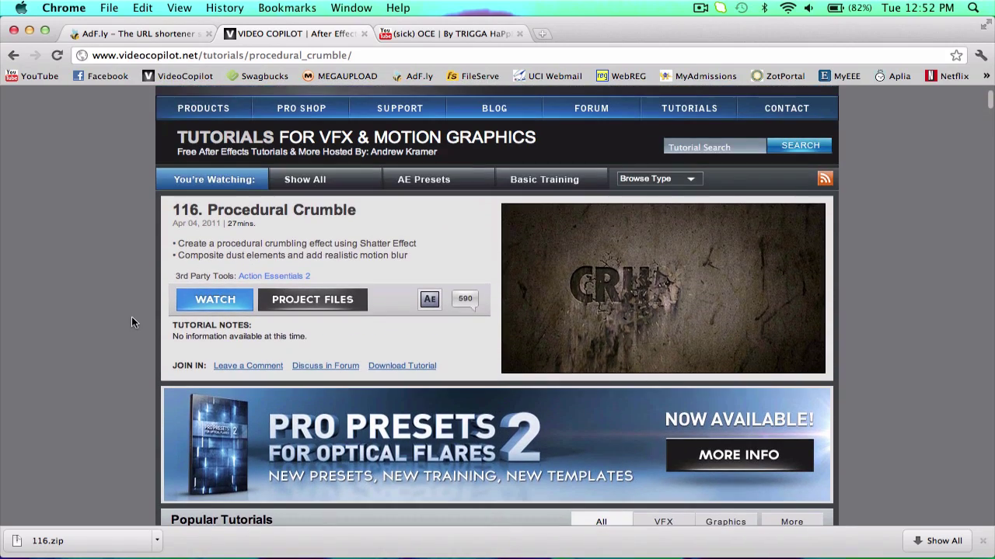
{"action": "left_click", "coordinate": [657, 178]}
{"action": "key", "text": "ctrl+Right"}
{"action": "key", "text": "ctrl+Right"}
{"action": "key", "text": "ctrl+Right"}
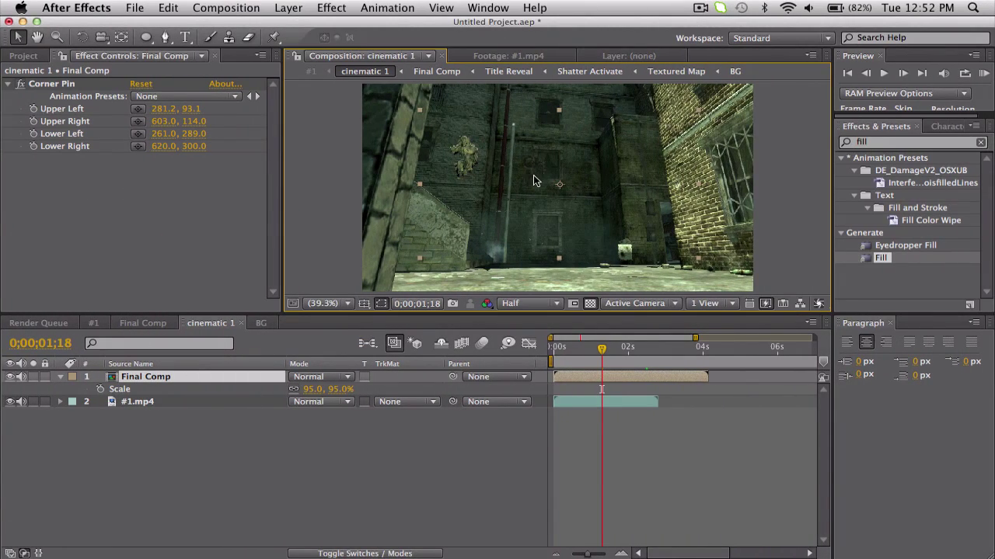
Deselect Final Comp to hide the pin handles and switch Spaces to the YouTube page in Safari.
{"action": "left_click", "coordinate": [586, 420]}
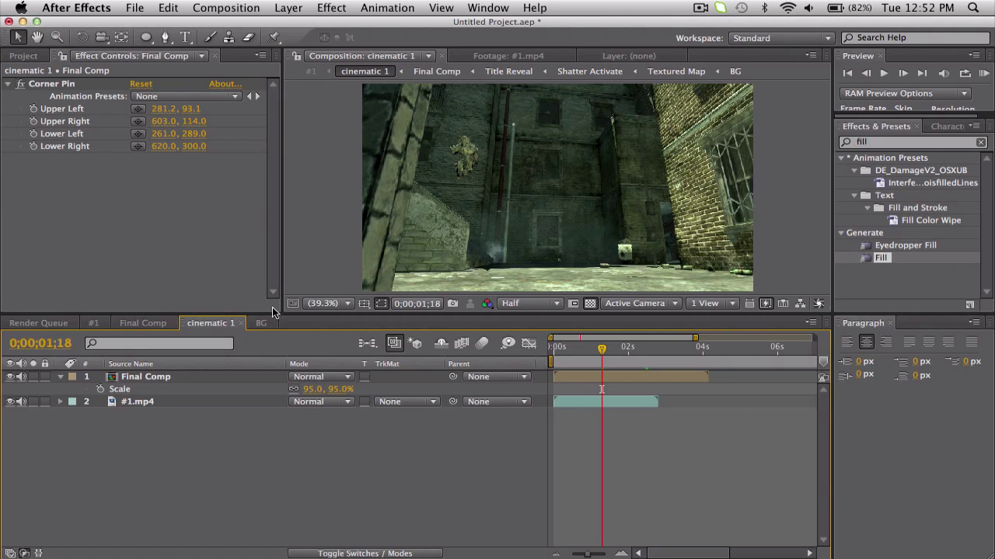
{"action": "key", "text": "ctrl+Left"}
{"action": "key", "text": "ctrl+Left"}
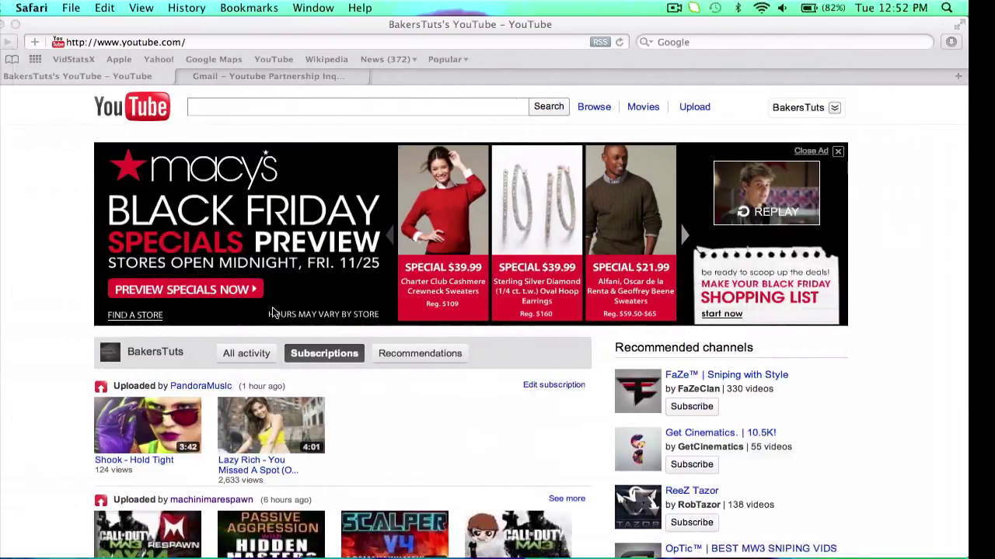
Switch Spaces to Chrome's Video Copilot Procedural Crumble tutorial page and scroll through it.
{"action": "key", "text": "ctrl+Left"}
{"action": "scroll", "coordinate": [70, 305], "scroll_direction": "down", "scroll_amount": 5}
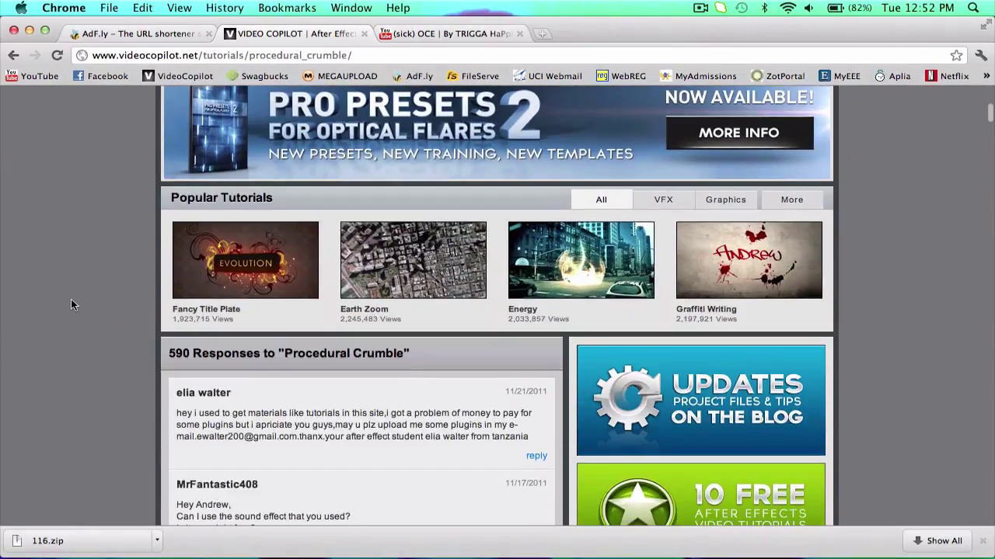
{"action": "scroll", "coordinate": [71, 304], "scroll_direction": "up", "scroll_amount": 10}
{"action": "scroll", "coordinate": [71, 305], "scroll_direction": "down", "scroll_amount": 2}
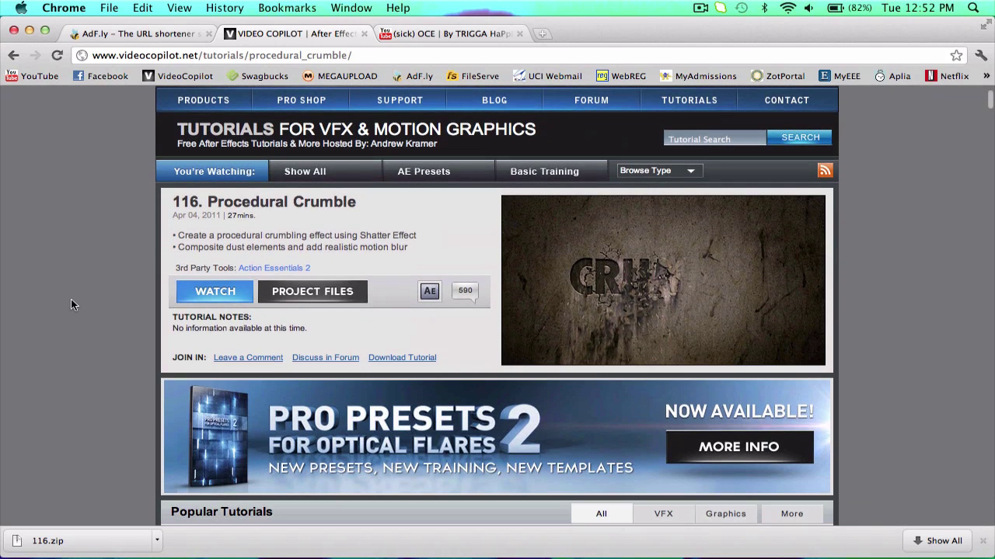